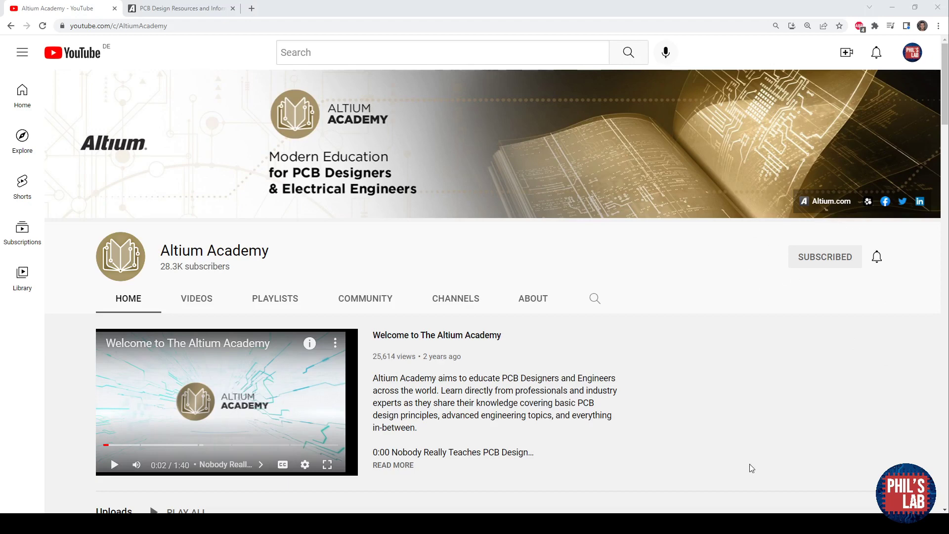
- Switch to the browser tab showing Altium's free-trial offer page for YouTube viewers
key(ctrl+Tab)
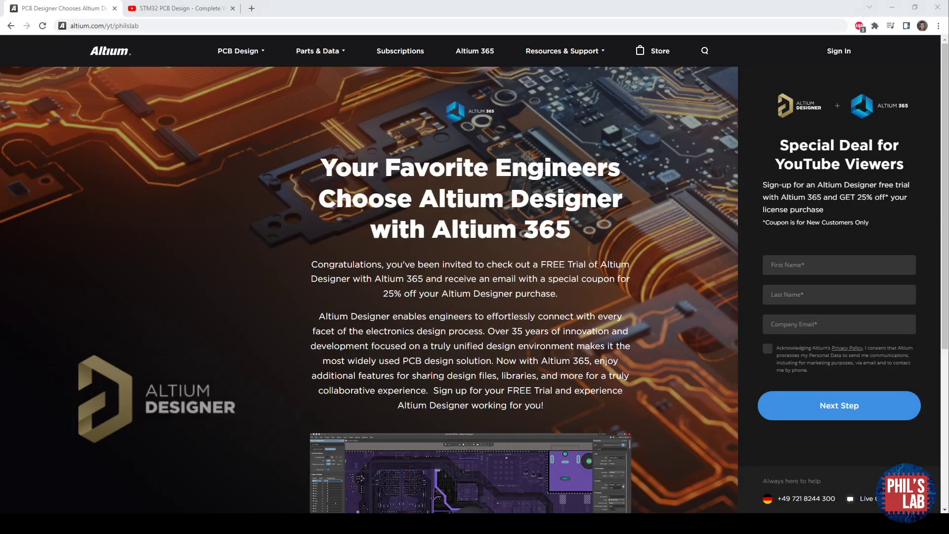
- Go from the free-trial page to the STM32 PCB Design walkthrough video tab
click(72, 25)
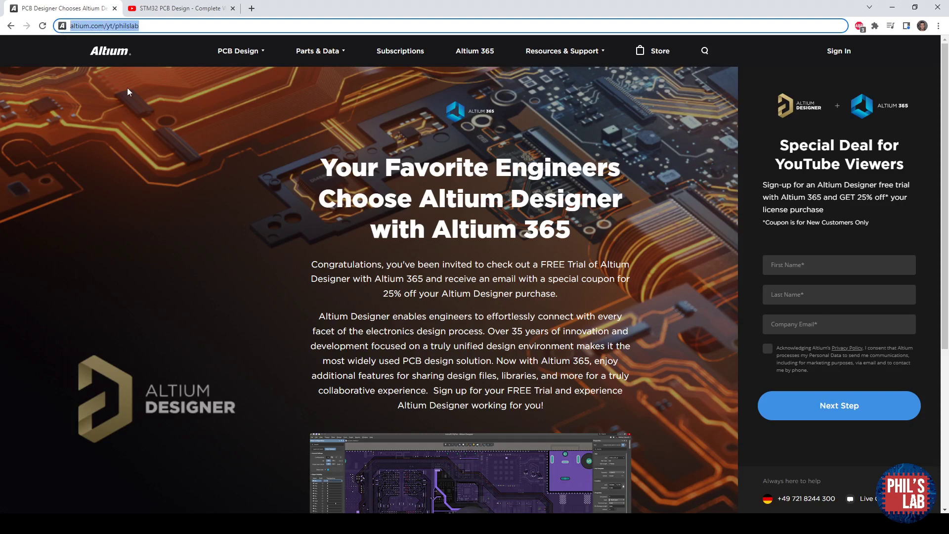
click(262, 157)
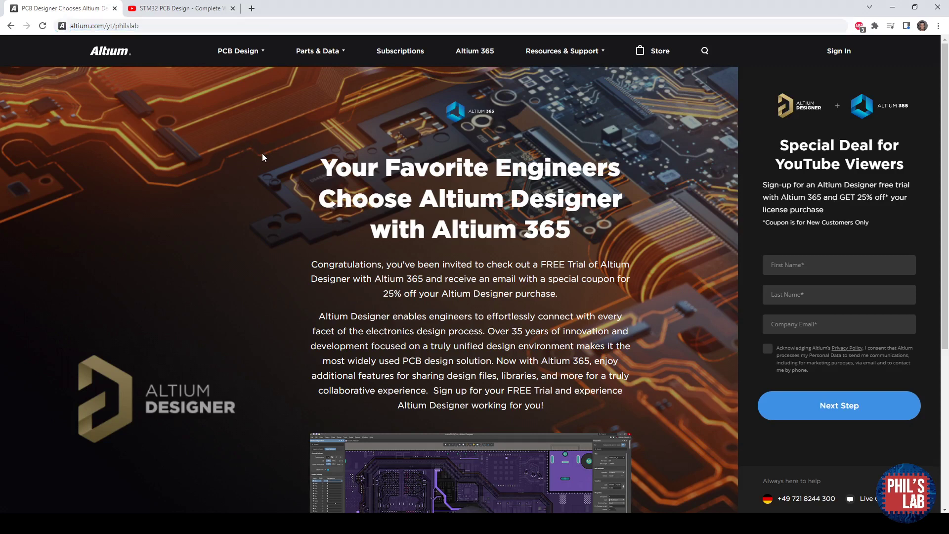
mouse_move(204, 49)
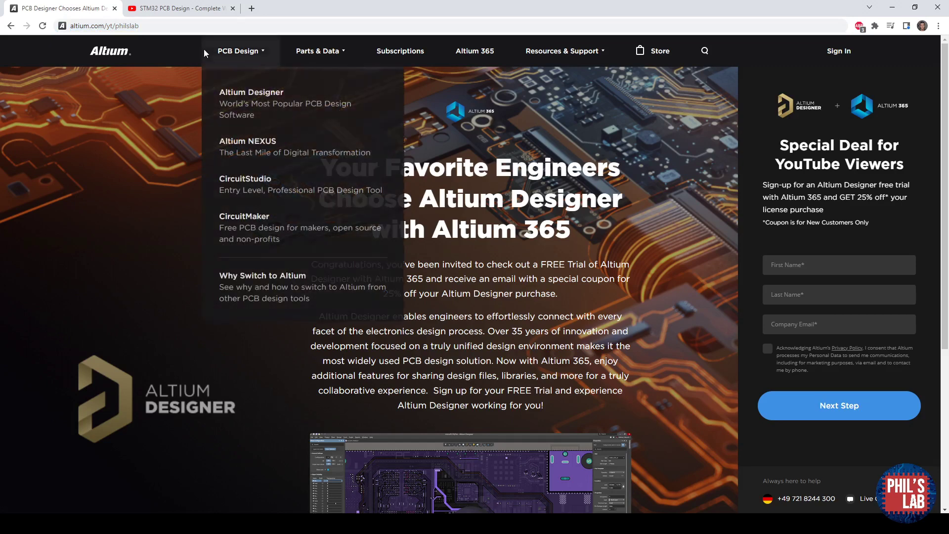
click(194, 6)
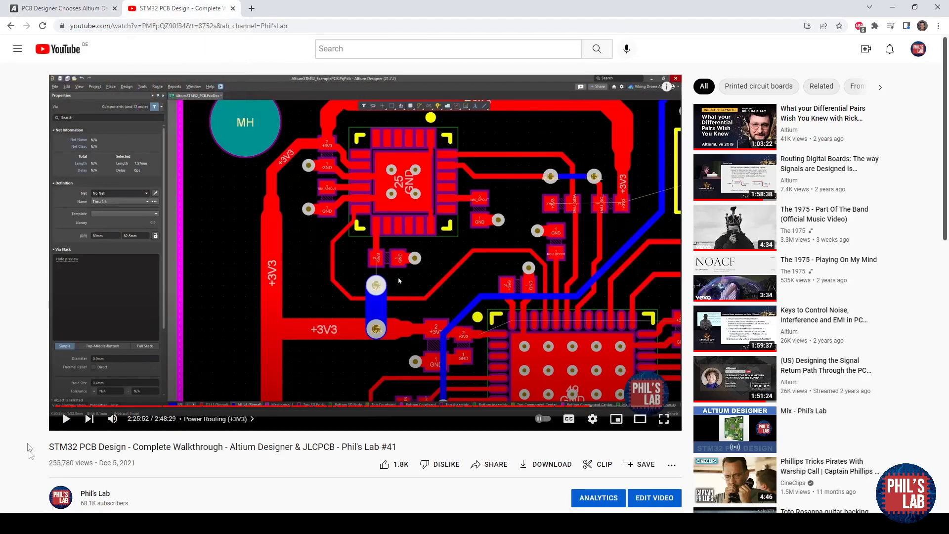
- Highlight the STM32 PCB Design walkthrough video's title text
drag(50, 453, 422, 435)
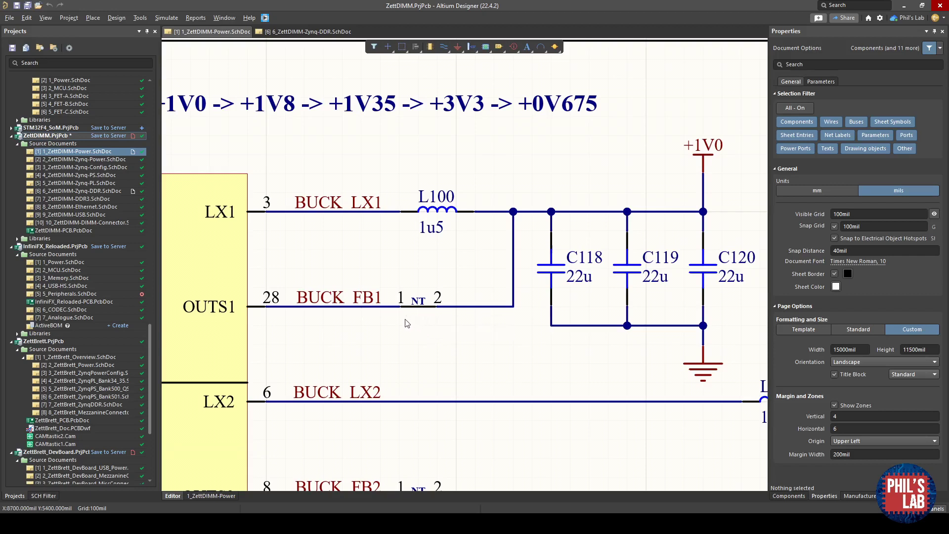
ctrl+scroll(406, 323, up, 1)
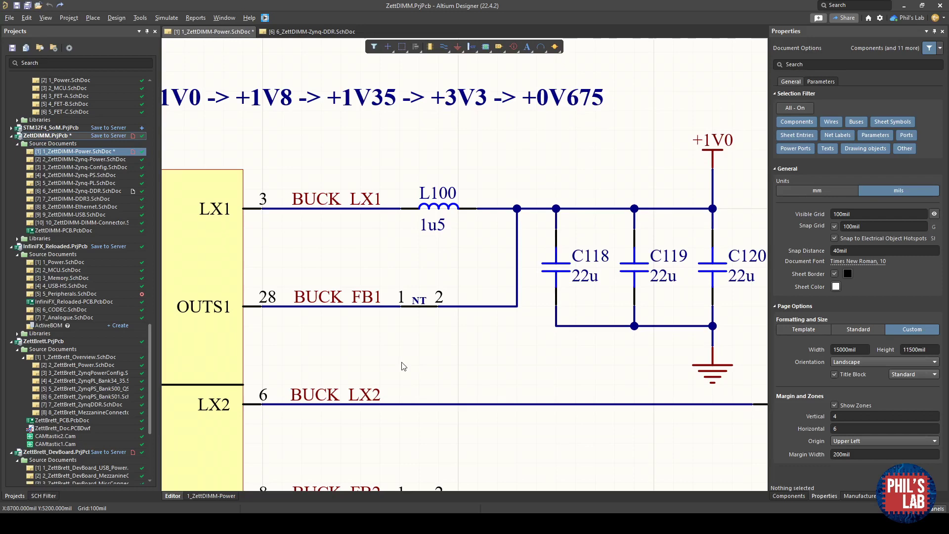
ctrl+scroll(404, 366, down, 4)
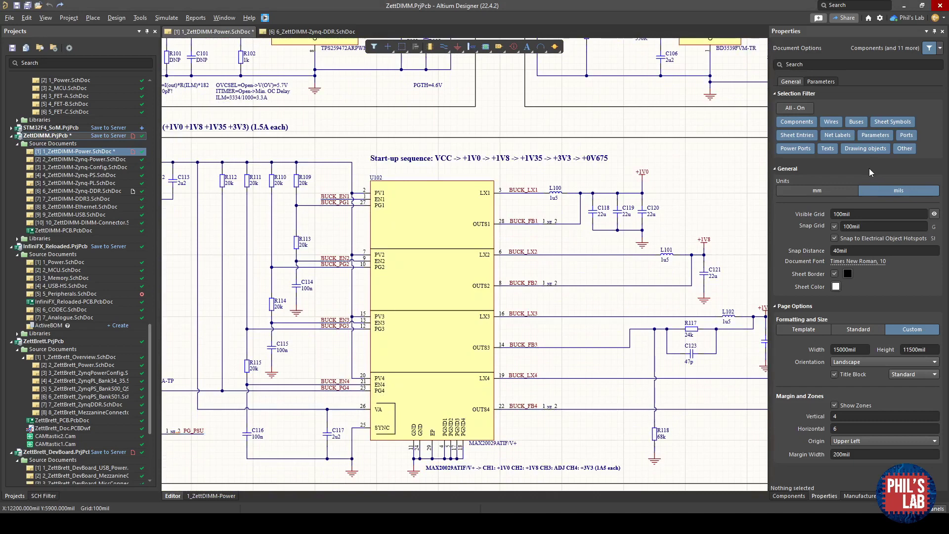
- Pan the ZettDIMM power schematic view toward the upper left
right_drag(666, 191, 572, 158)
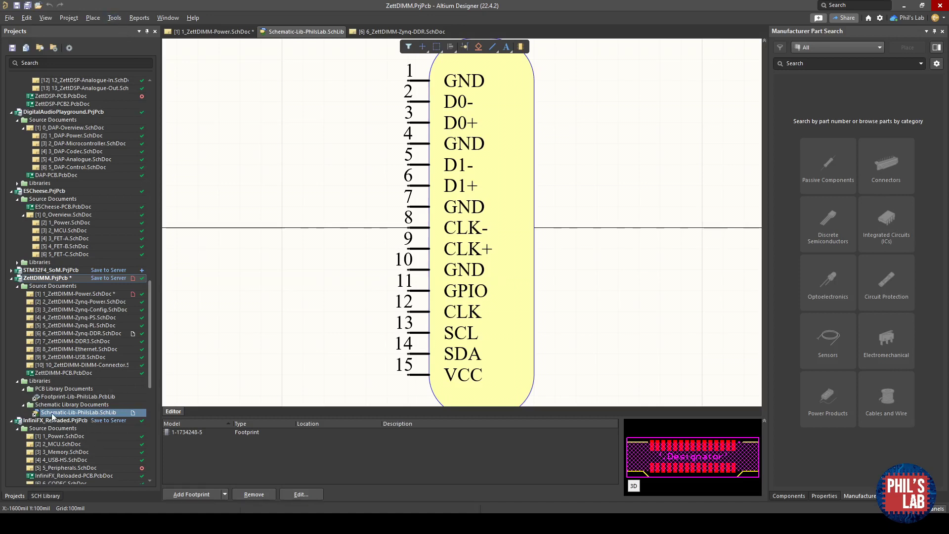
- Create a new library component named NetTie_SMD
click(116, 19)
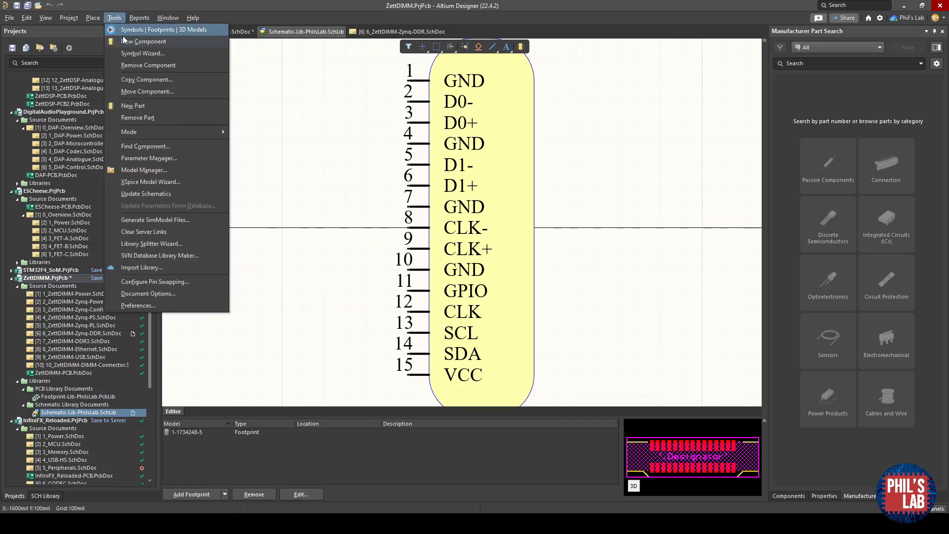
click(123, 39)
text(Net)
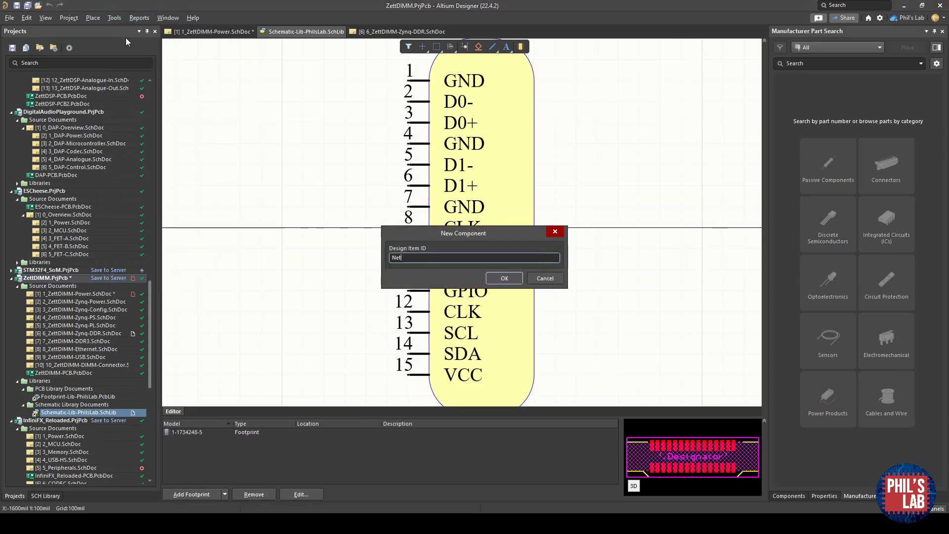
text(Tie_SMD)
click(503, 278)
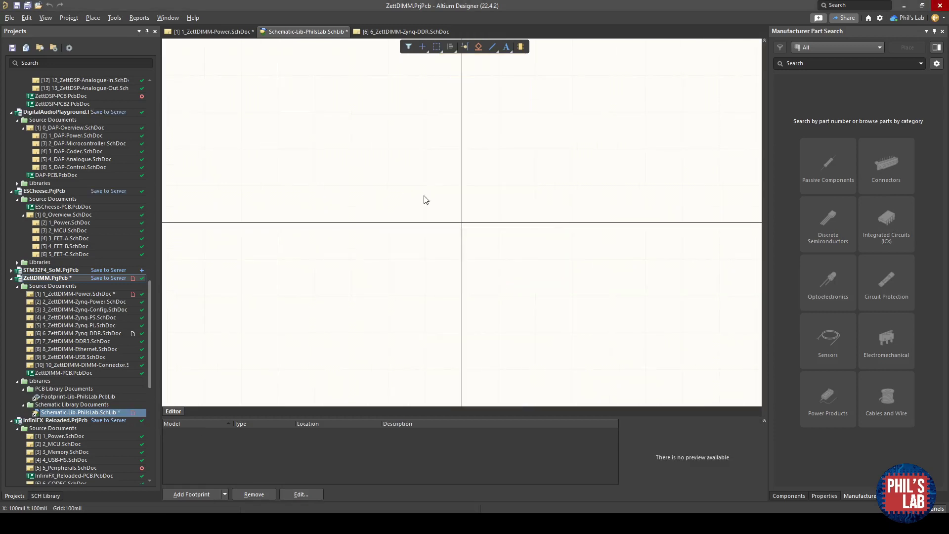
- Place pins 1 and 2 facing each other on either side of the origin
key(p)
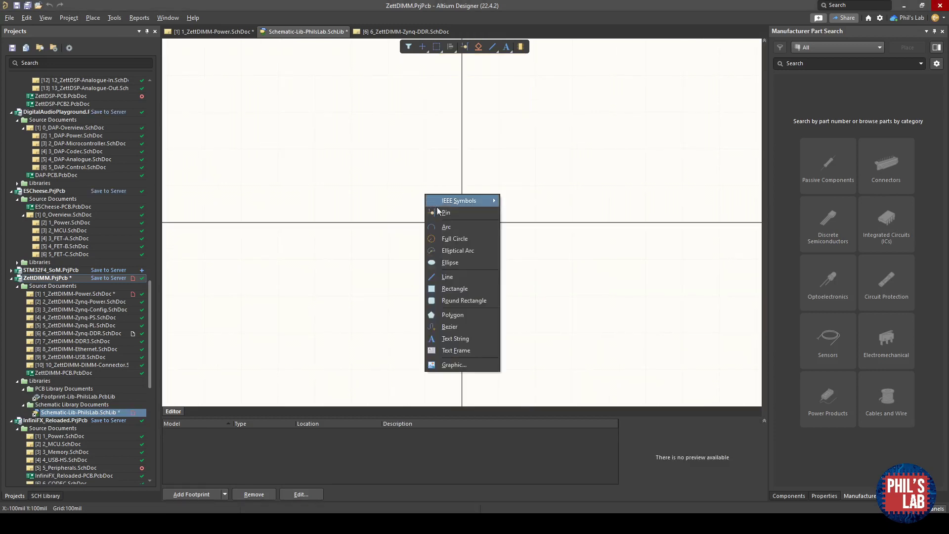
click(440, 214)
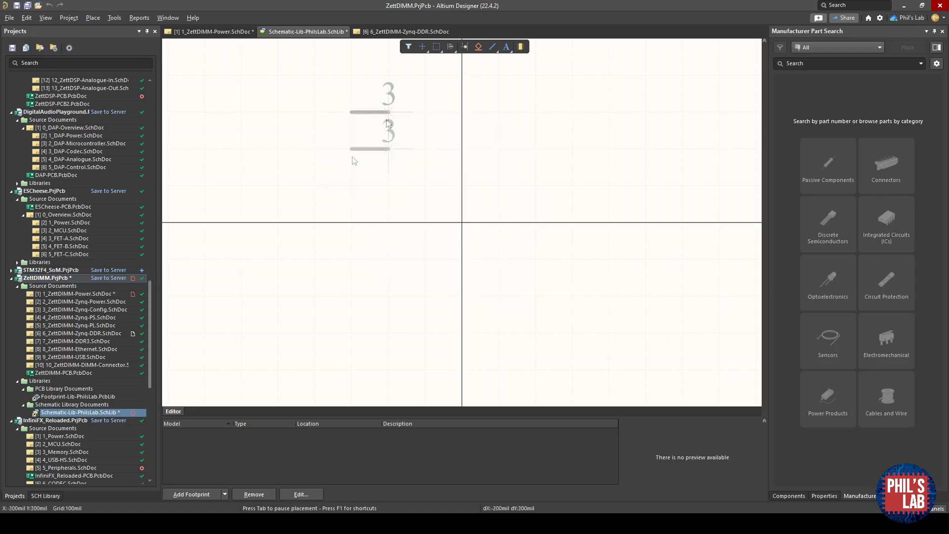
key(Tab)
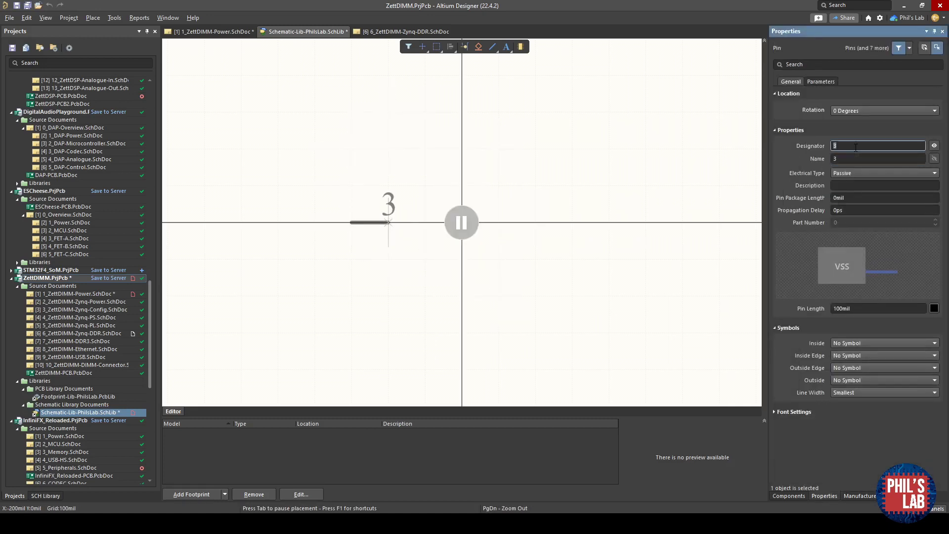
text(1)
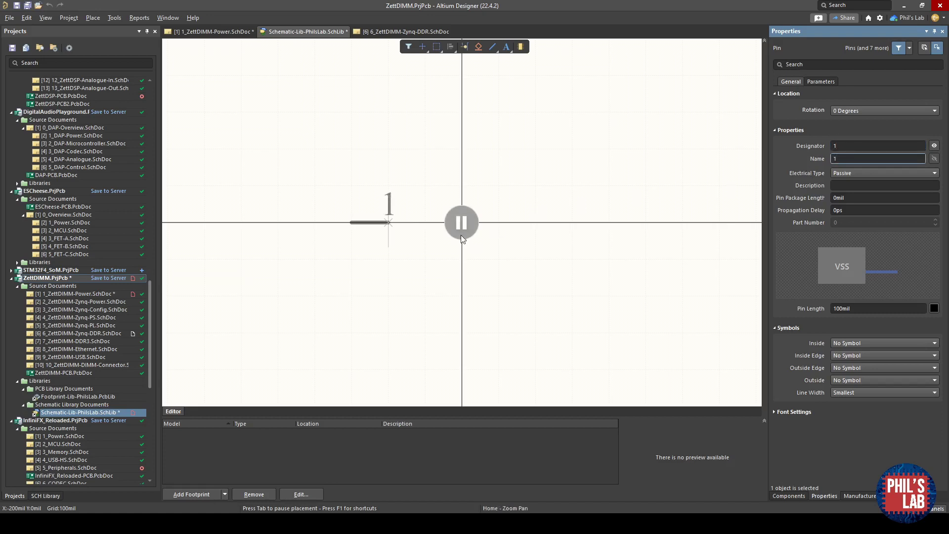
click(462, 223)
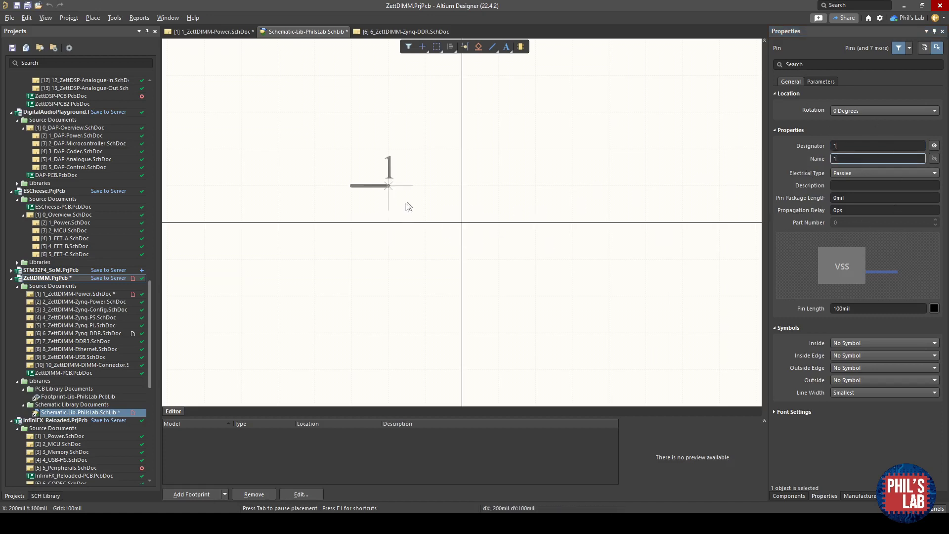
key(space)
key(space)
click(388, 222)
key(space)
key(space)
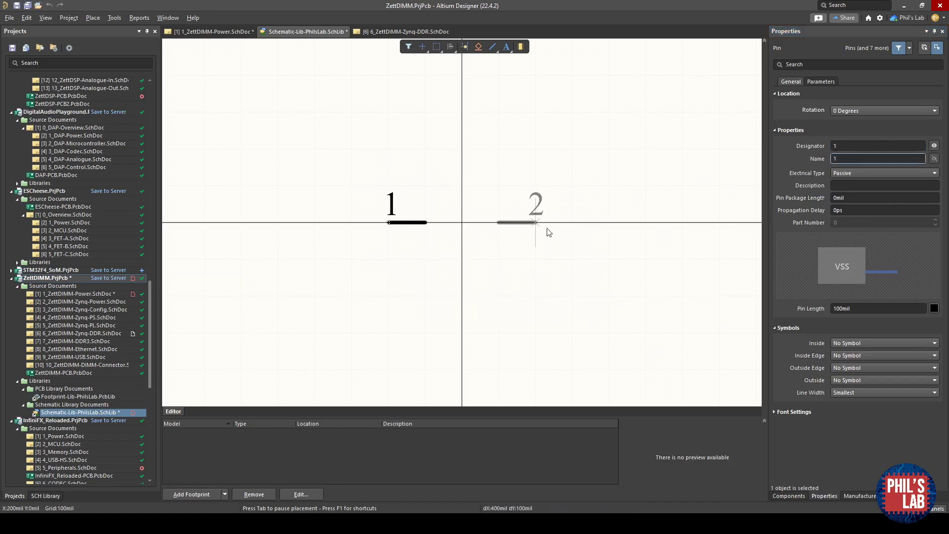
click(546, 229)
key(Escape)
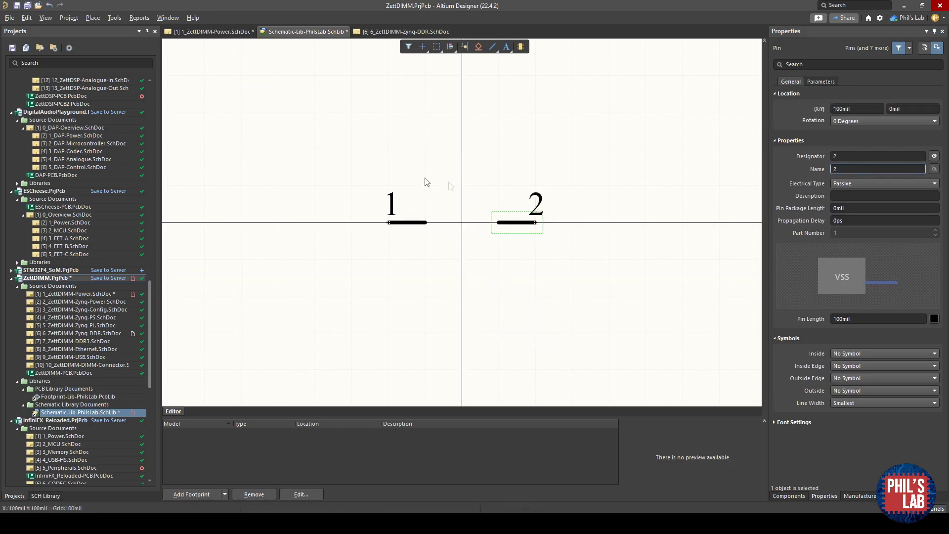
click(343, 265)
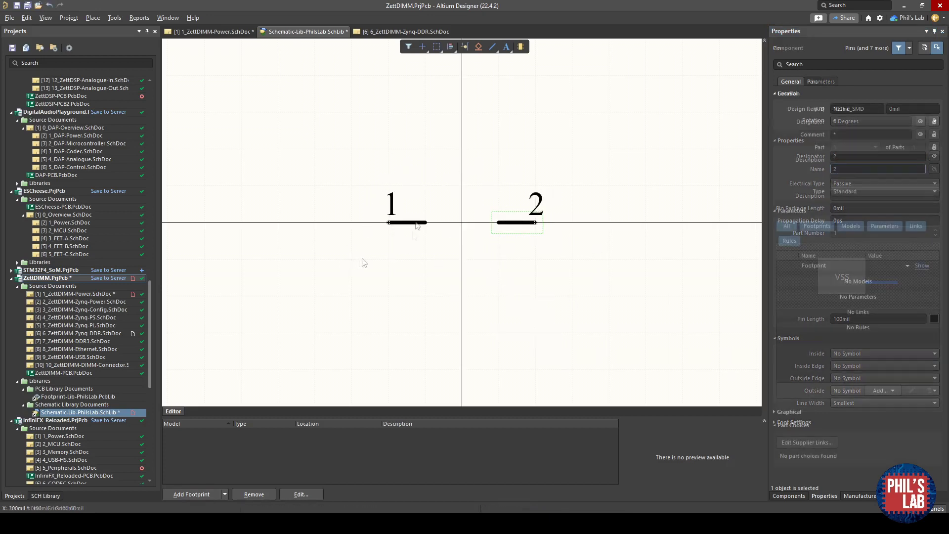
- Draw a line joining the inner ends of pins 1 and 2
right_click(448, 259)
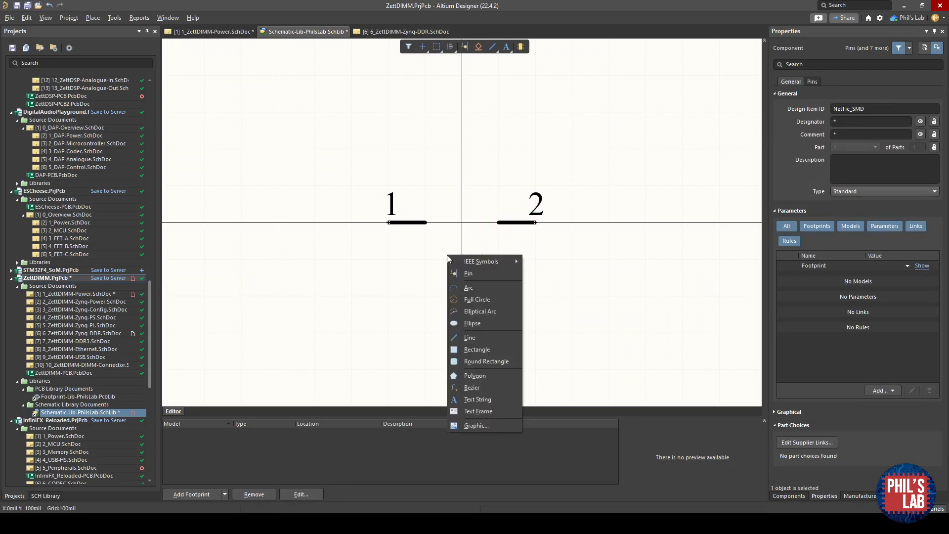
key(l)
click(424, 222)
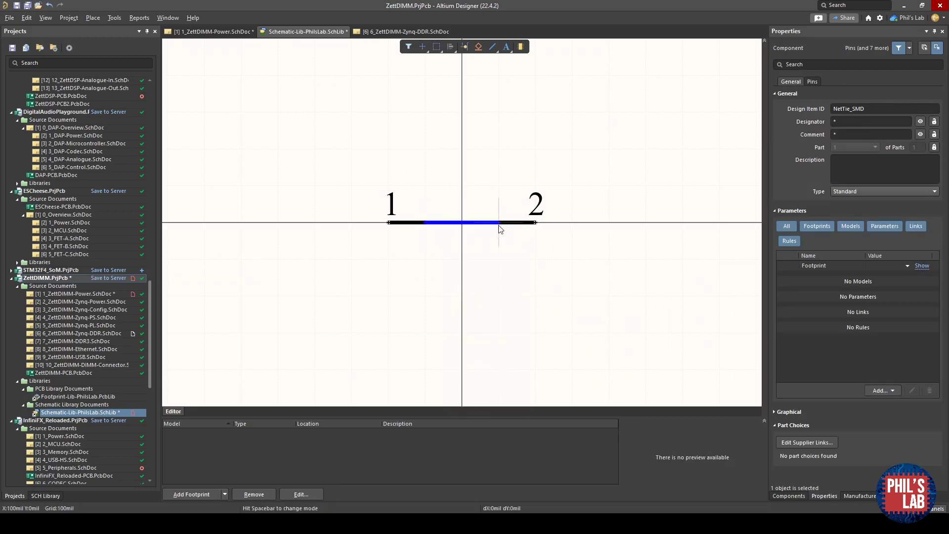
click(499, 224)
right_click(494, 247)
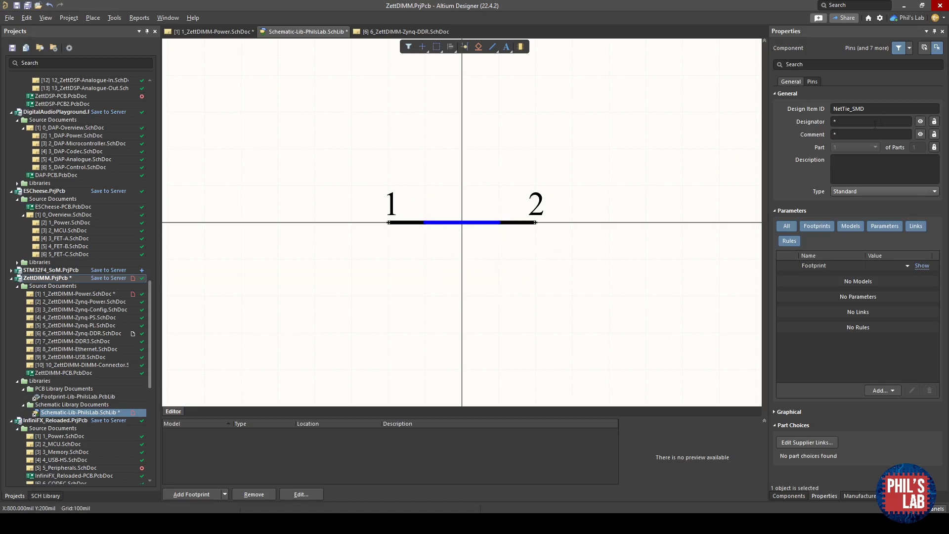
- Give NetTie_SMD comment NT, description 'Net Tie SMD', type Net Tie (No BOM); open Footprint-Lib-PhilsLab.PcbLib
click(885, 109)
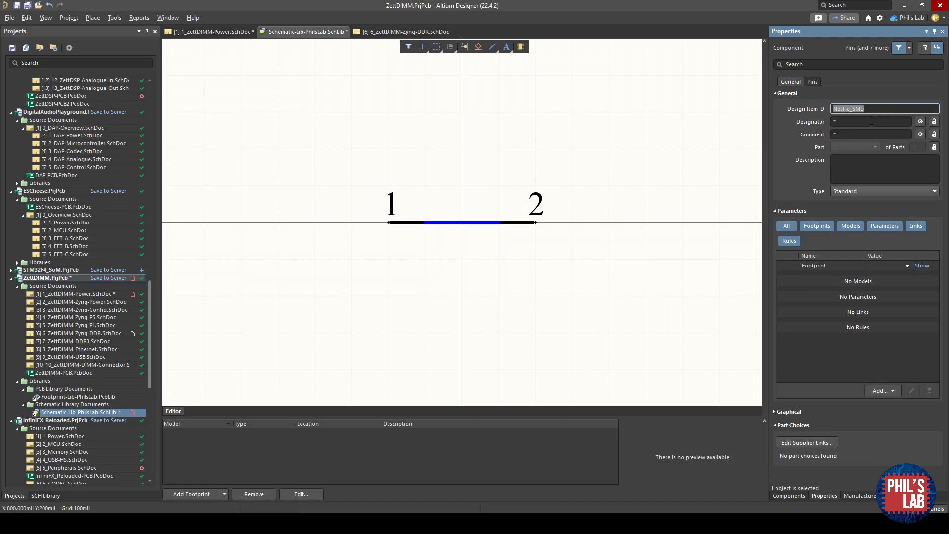
click(872, 120)
click(843, 135)
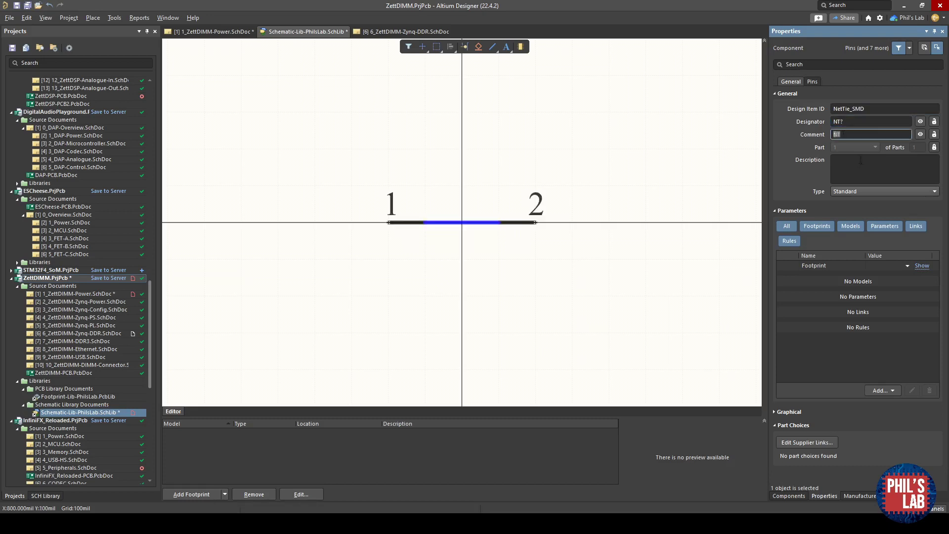
text(NT)
click(859, 159)
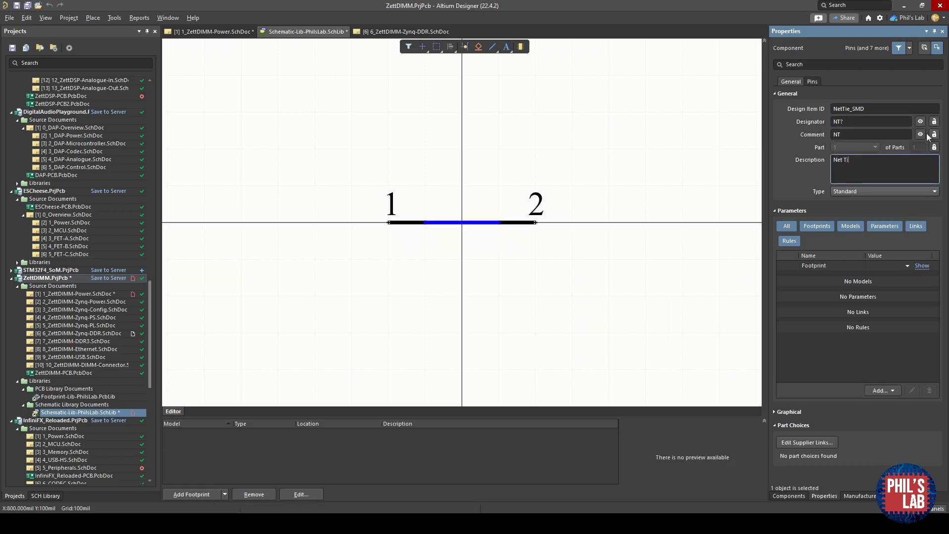
text(Net Tie SMD)
click(858, 192)
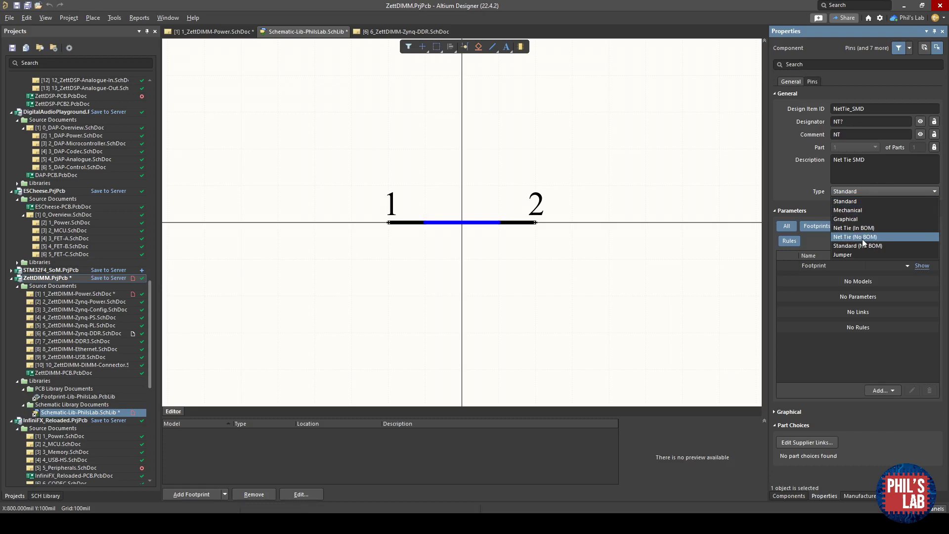
click(883, 236)
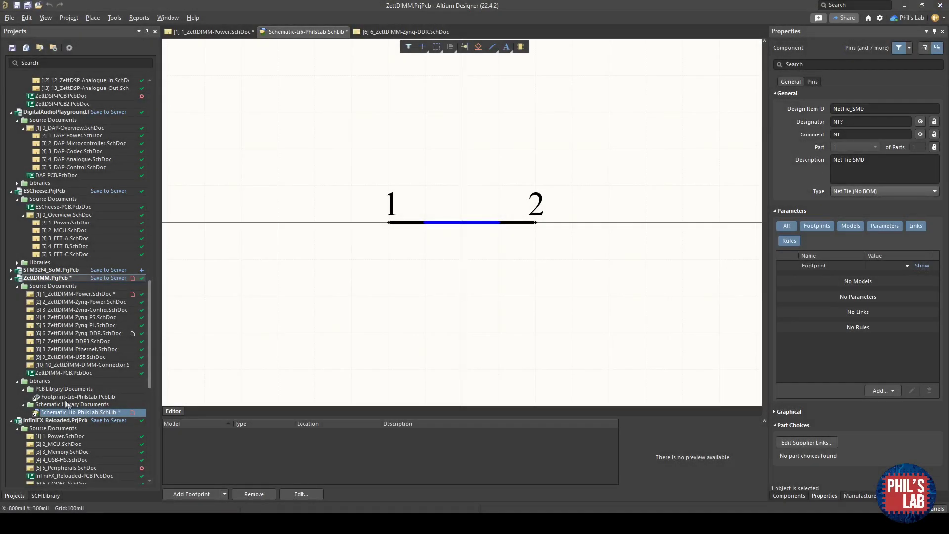
double_click(72, 398)
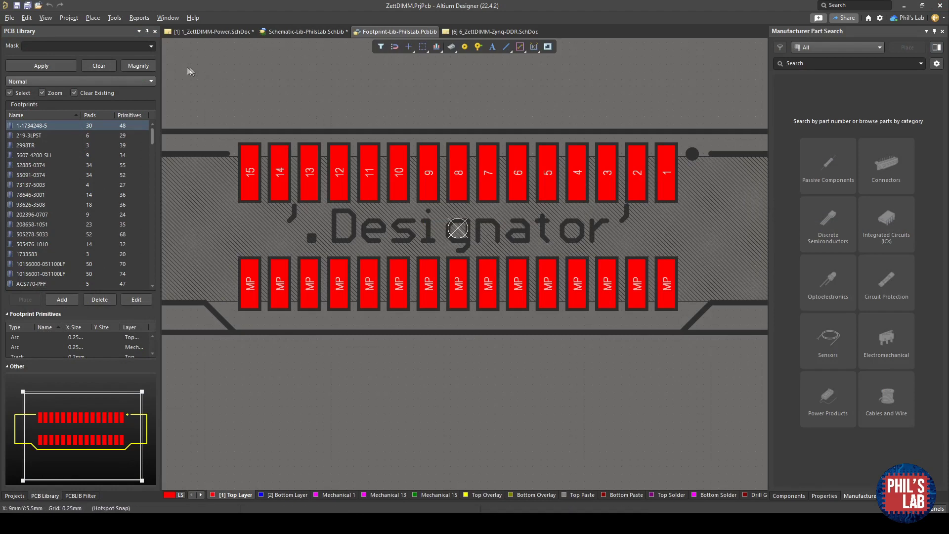
- Create a blank footprint named NETTIE_SMD with footprint type Net Tie
click(114, 19)
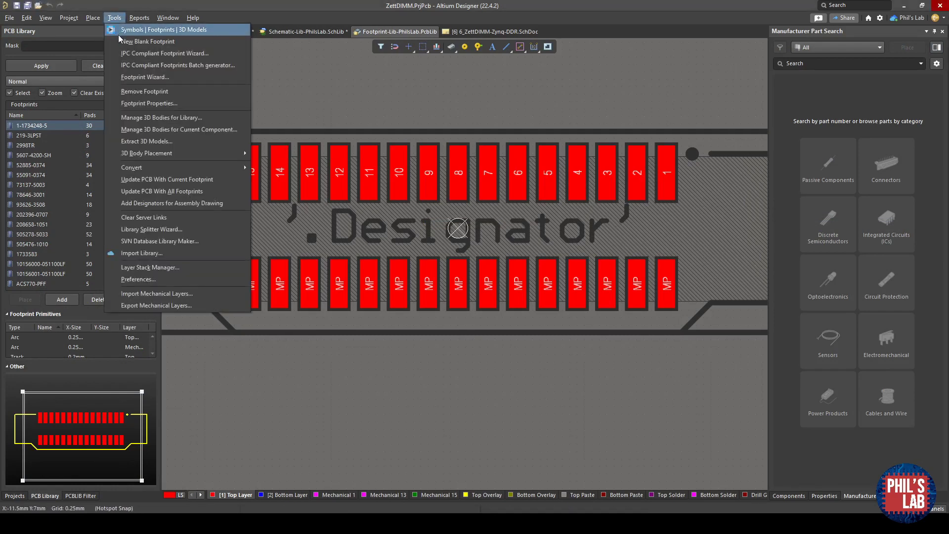
click(134, 42)
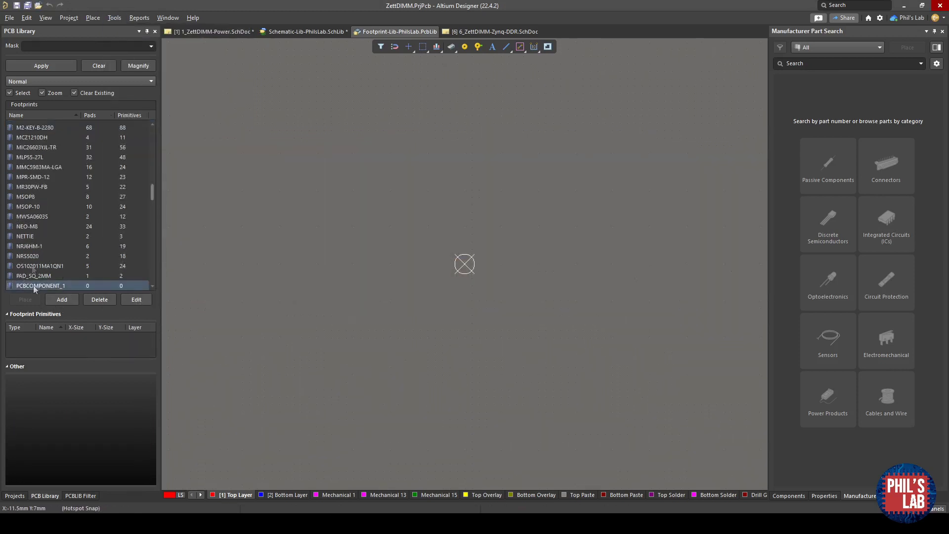
click(134, 301)
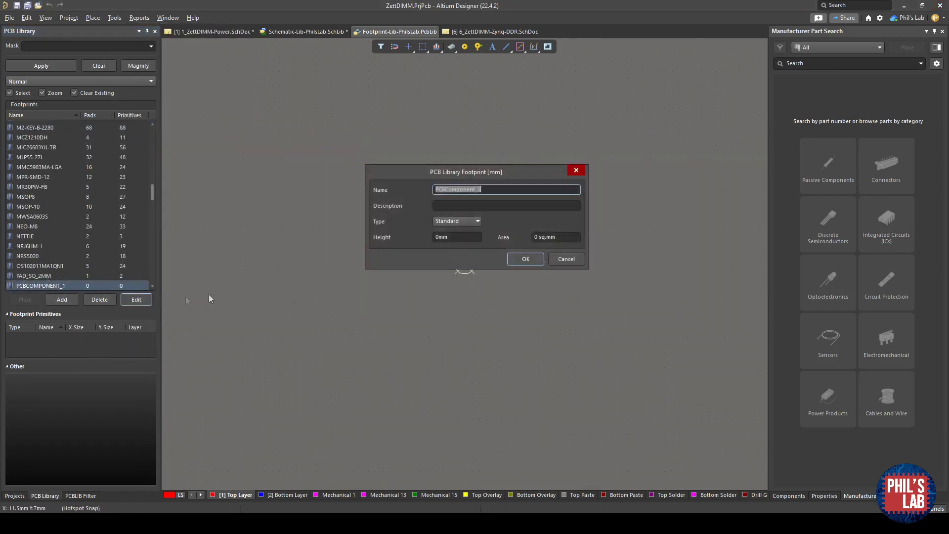
text(NETTIE_SMD)
click(458, 222)
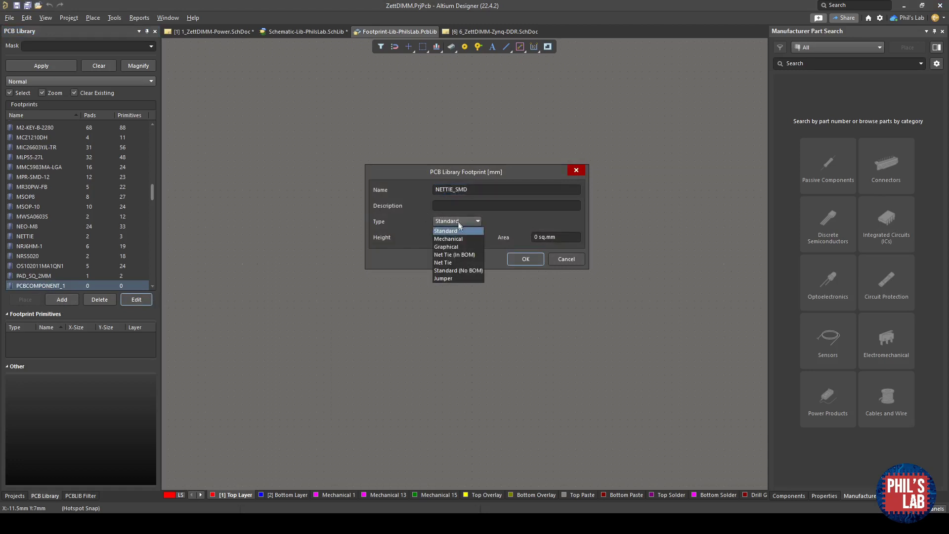
click(461, 262)
click(531, 262)
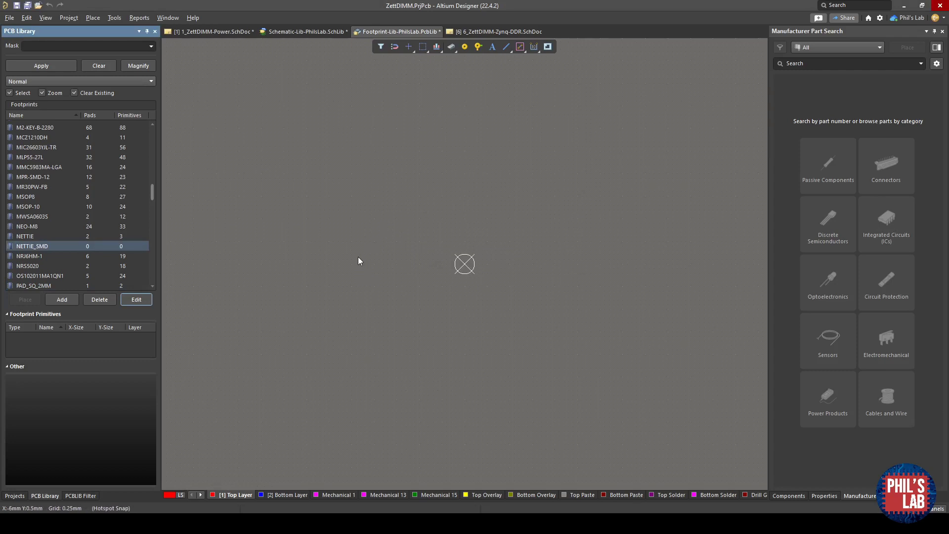
- Start placing a pad with designator 1 on the Top Layer
right_click(443, 242)
click(503, 370)
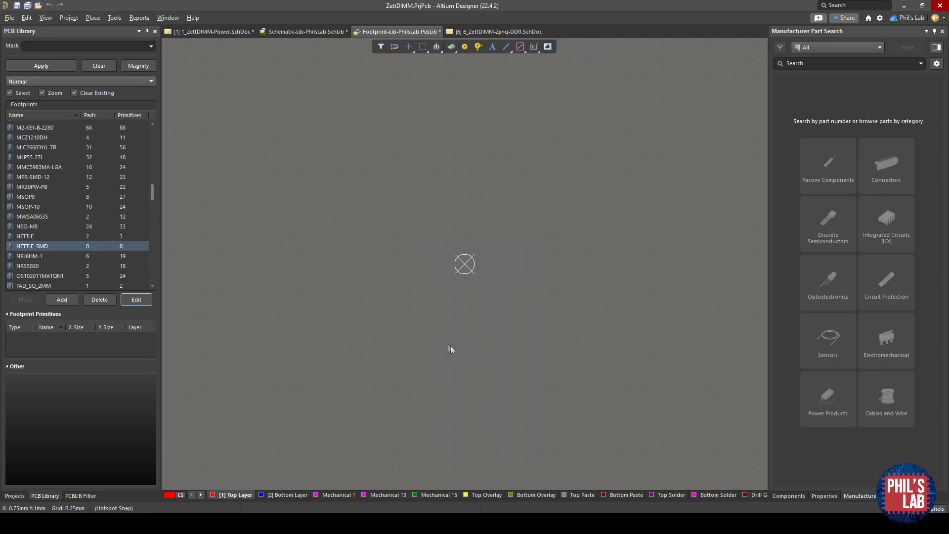
key(Tab)
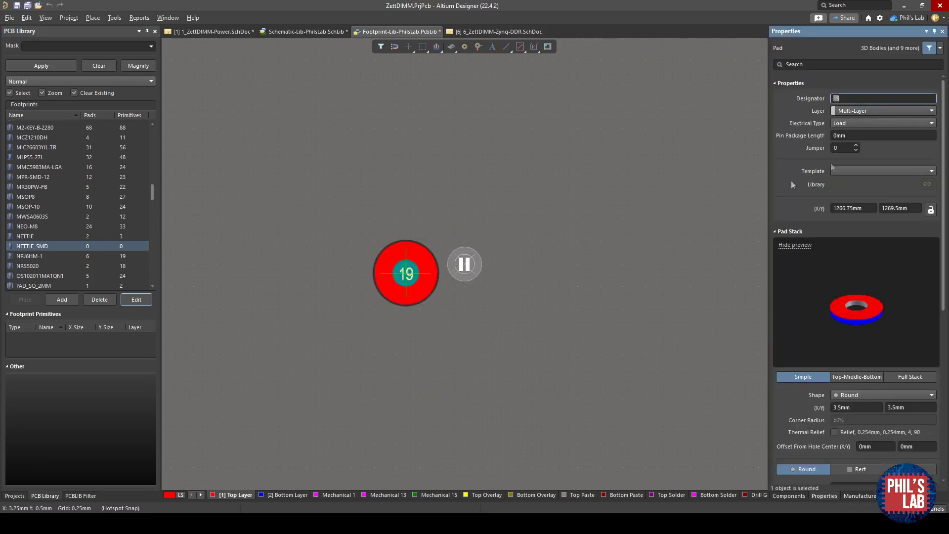
text(1)
click(858, 110)
scroll(860, 121, up, 3)
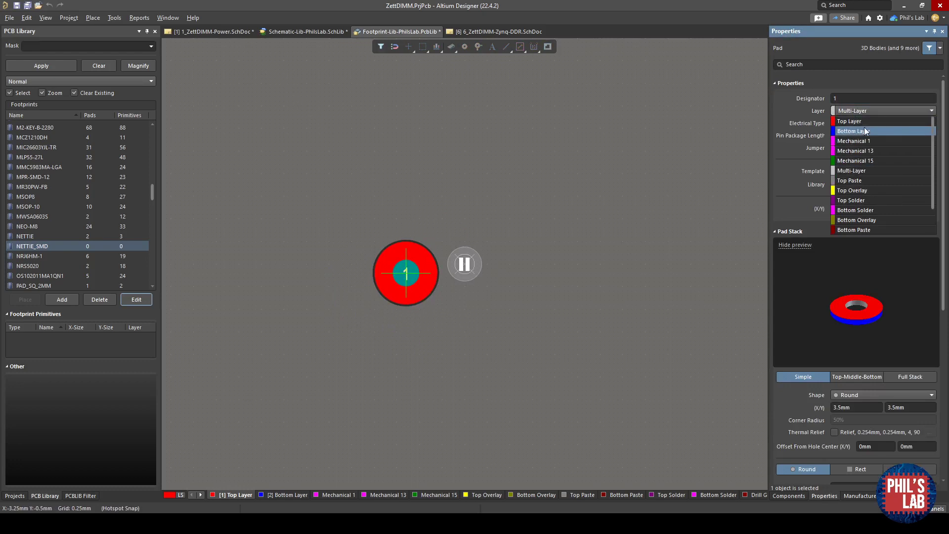
click(868, 122)
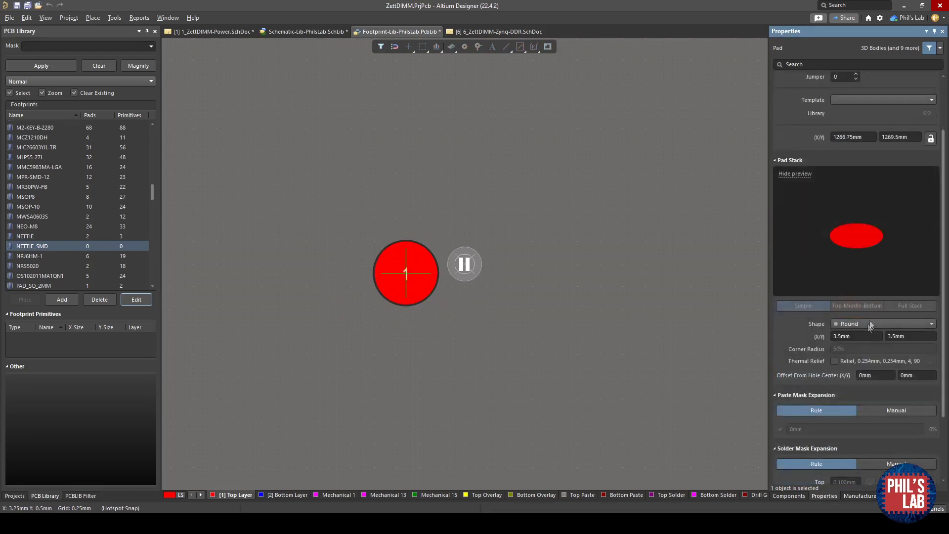
- Make the pad rectangular at 1mm × 1mm
click(868, 322)
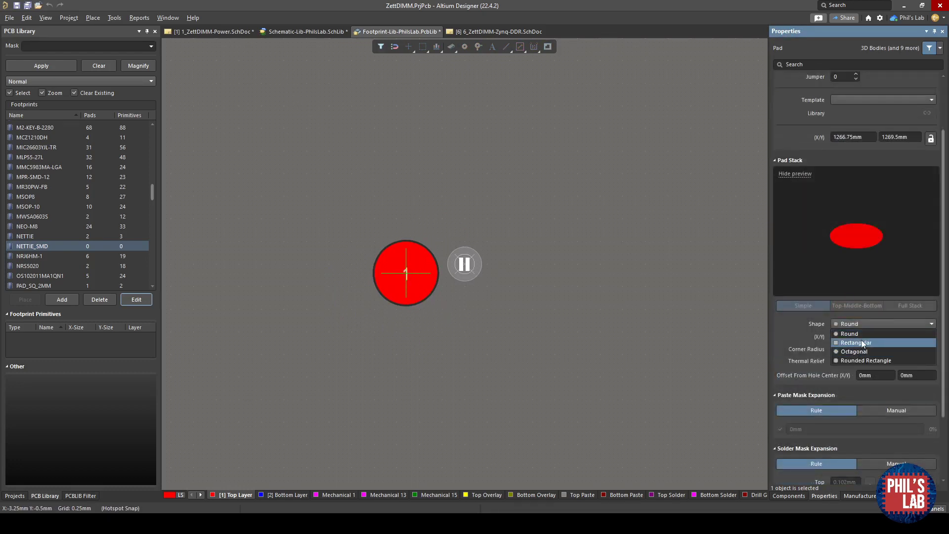
click(861, 342)
double_click(857, 336)
text(1)
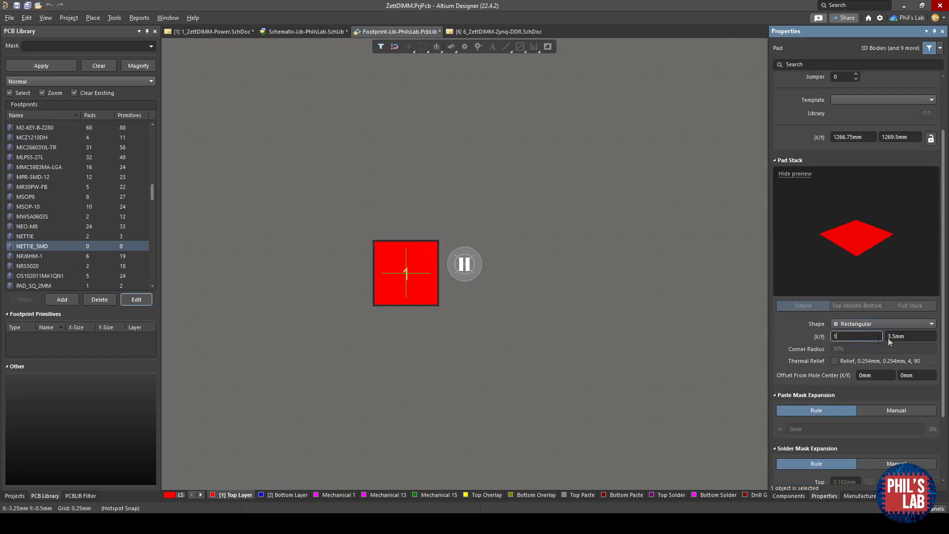
click(909, 336)
double_click(909, 336)
text(1)
key(Return)
- Place pad 1 left and pad 2 right of the origin
ctrl+scroll(474, 262, up, 3)
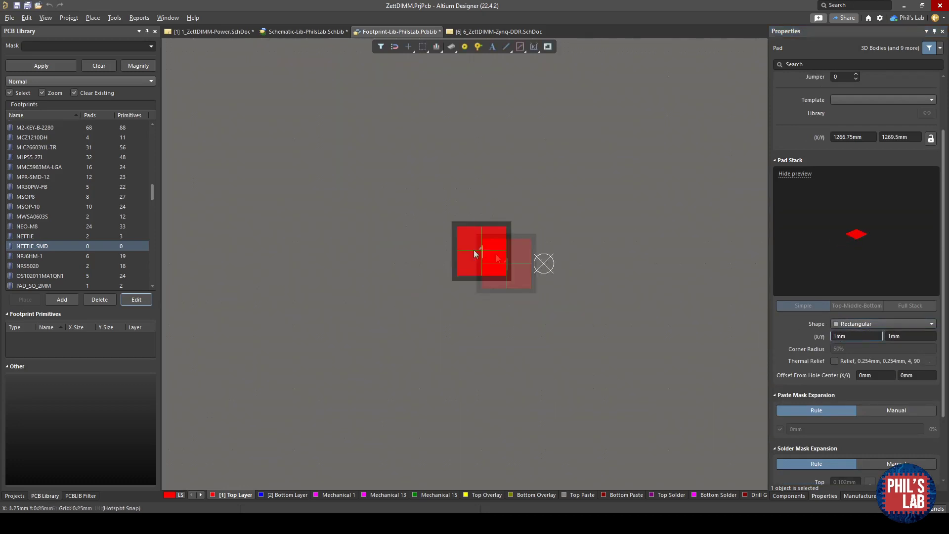
drag(473, 258, 496, 260)
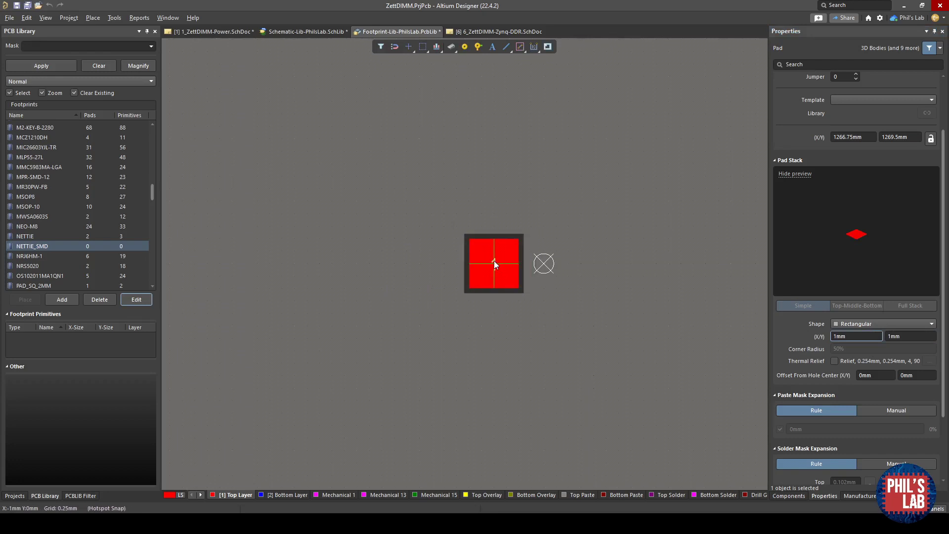
click(494, 260)
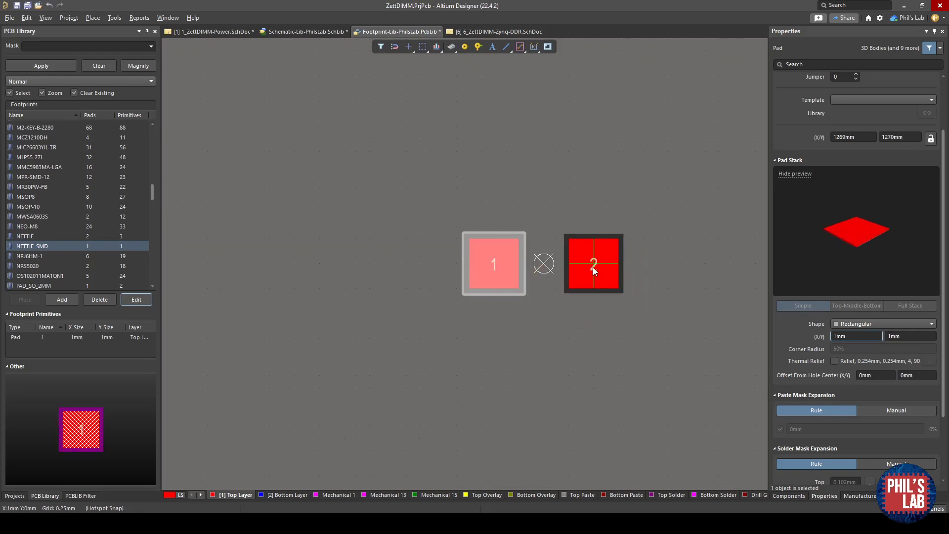
click(592, 268)
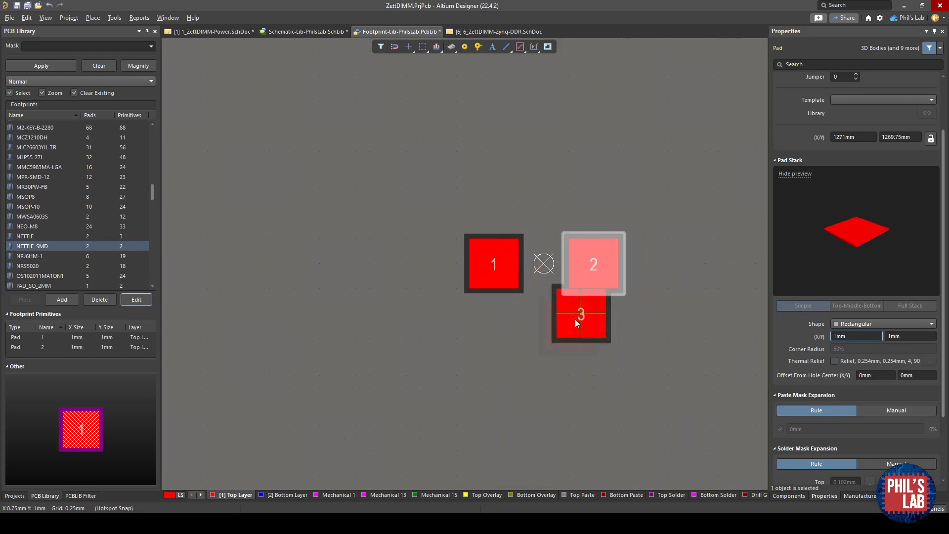
key(Escape)
click(682, 277)
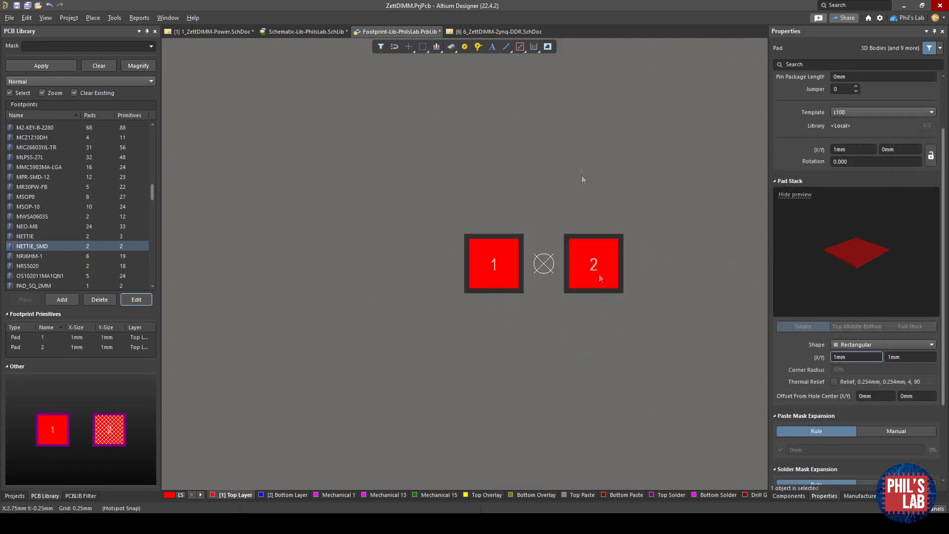
- Draw a 1.5mm × 0.5mm top-layer copper fill across the origin bridging pads 1 and 2
right_drag(595, 254, 511, 224)
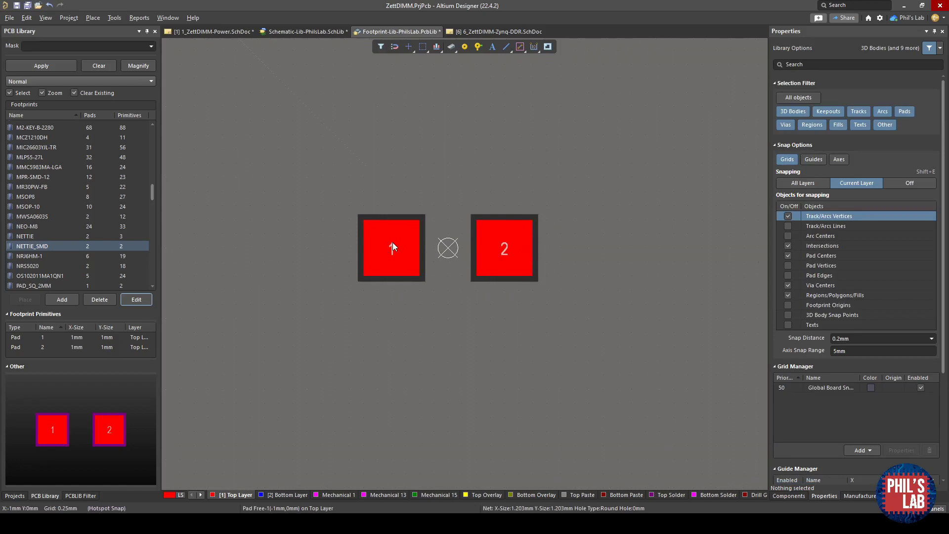
key(p)
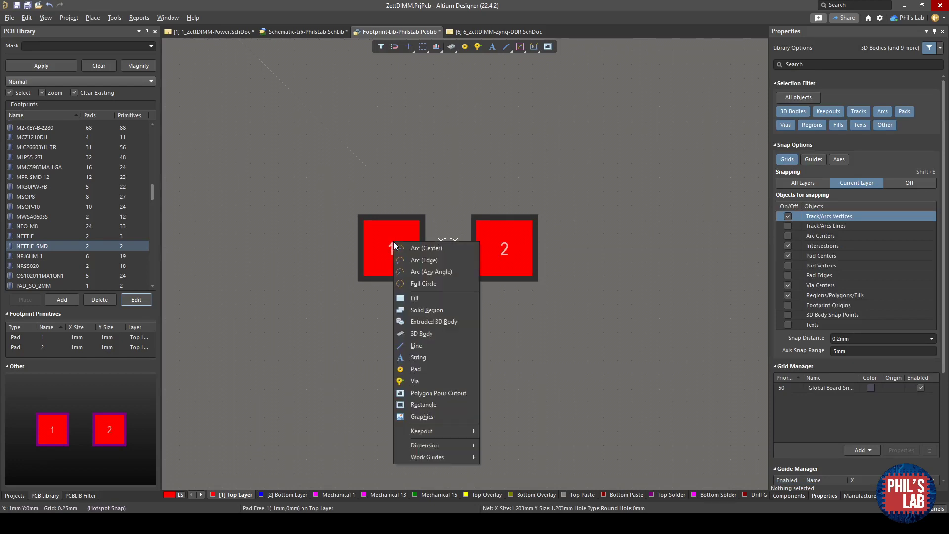
click(441, 298)
ctrl+scroll(416, 230, up, 3)
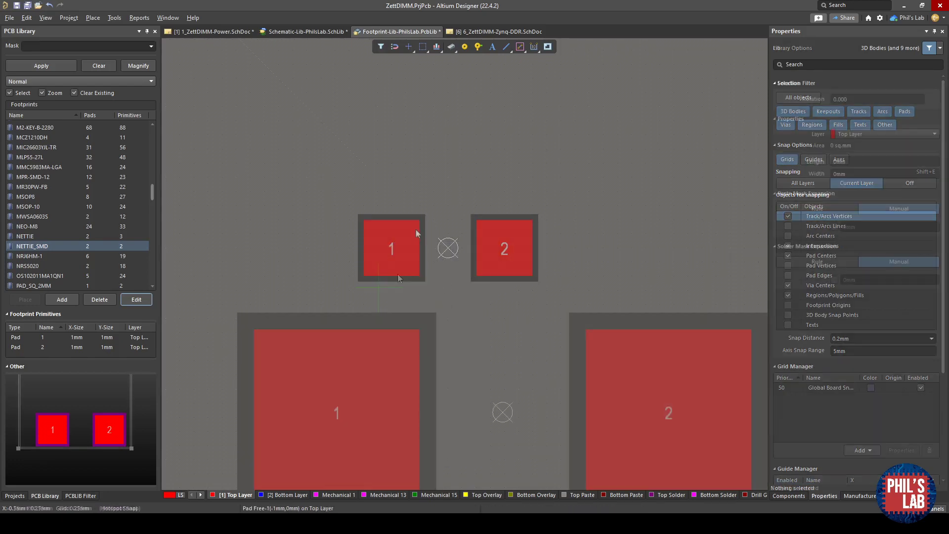
click(378, 287)
click(627, 221)
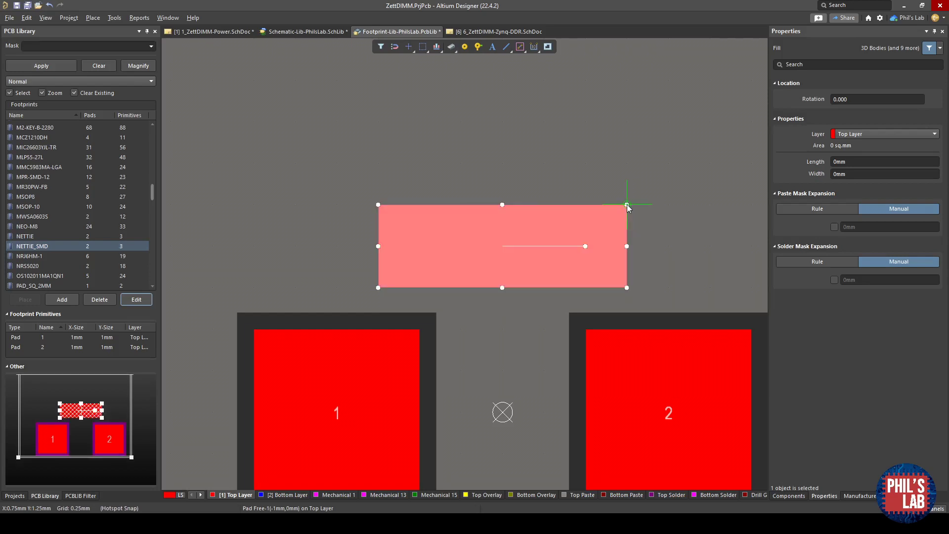
scroll(460, 280, down, 3)
drag(508, 153, 509, 313)
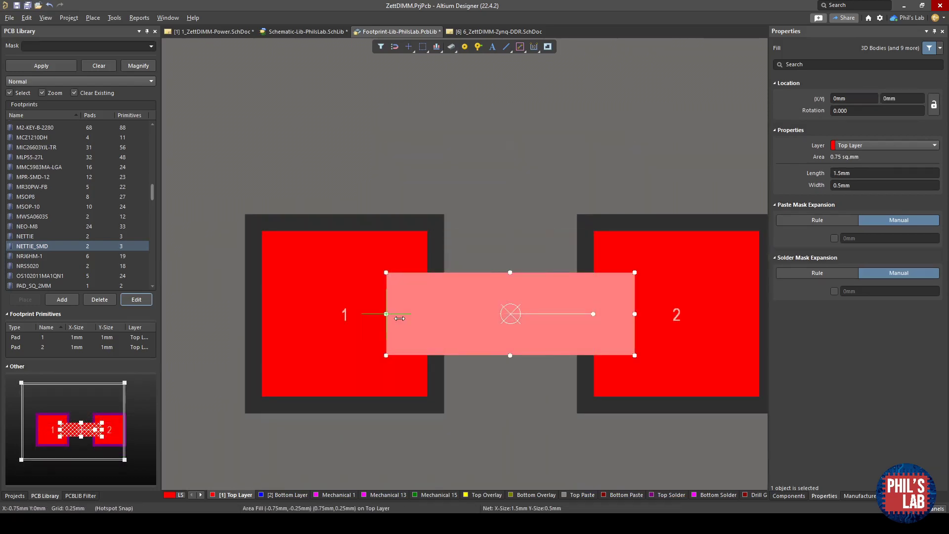
mouse_move(399, 318)
mouse_down()
mouse_move(360, 321)
mouse_move(400, 319)
mouse_up()
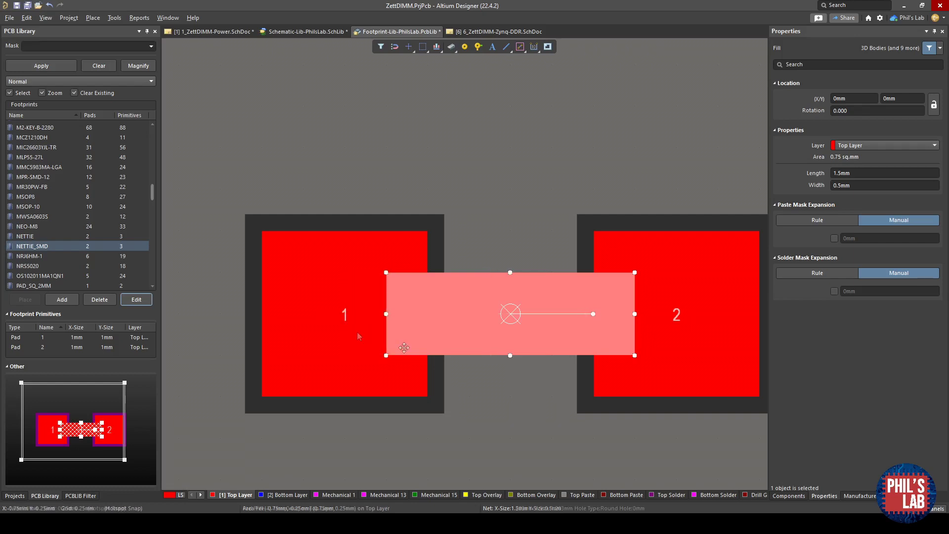
click(495, 105)
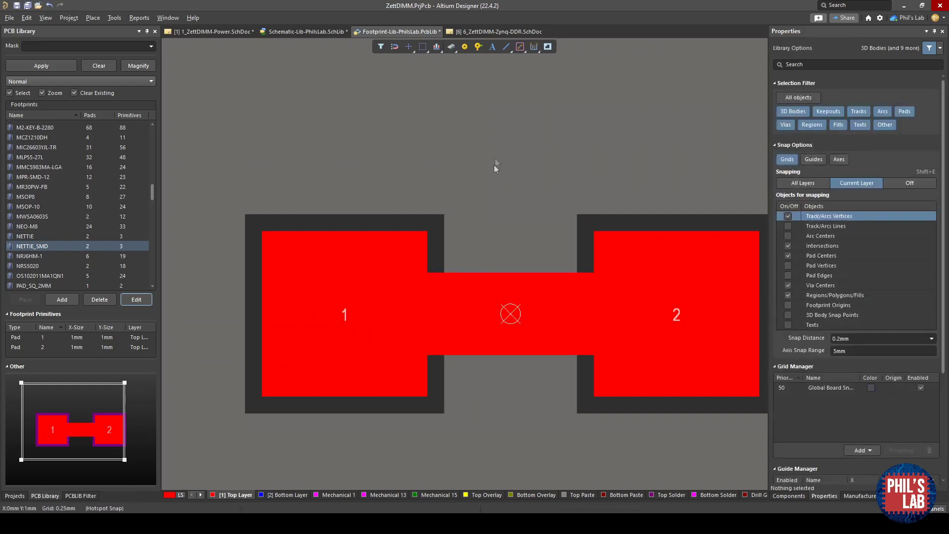
ctrl+scroll(508, 191, down, 3)
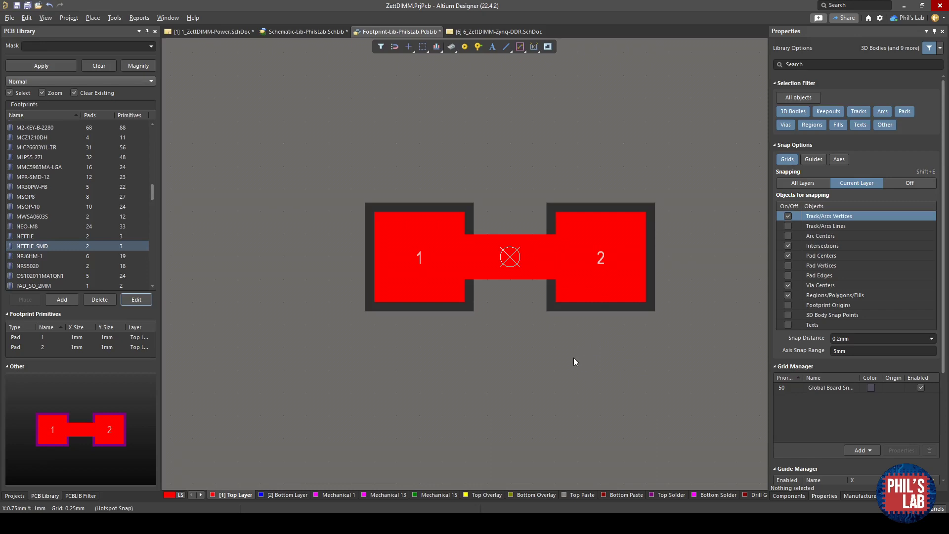
right_drag(573, 358, 547, 377)
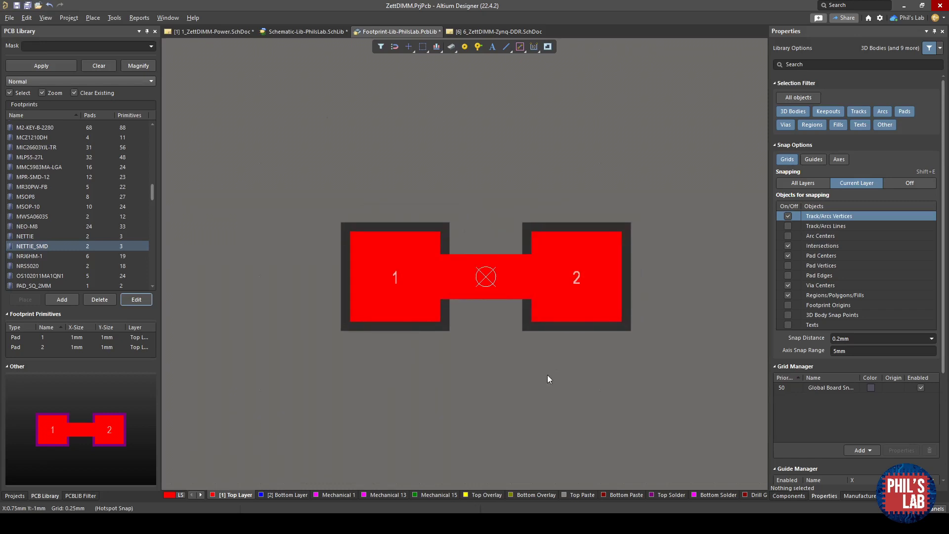
- Set both pads to a manual top solder mask expansion of -10, checking the Top Solder layer
key(minus)
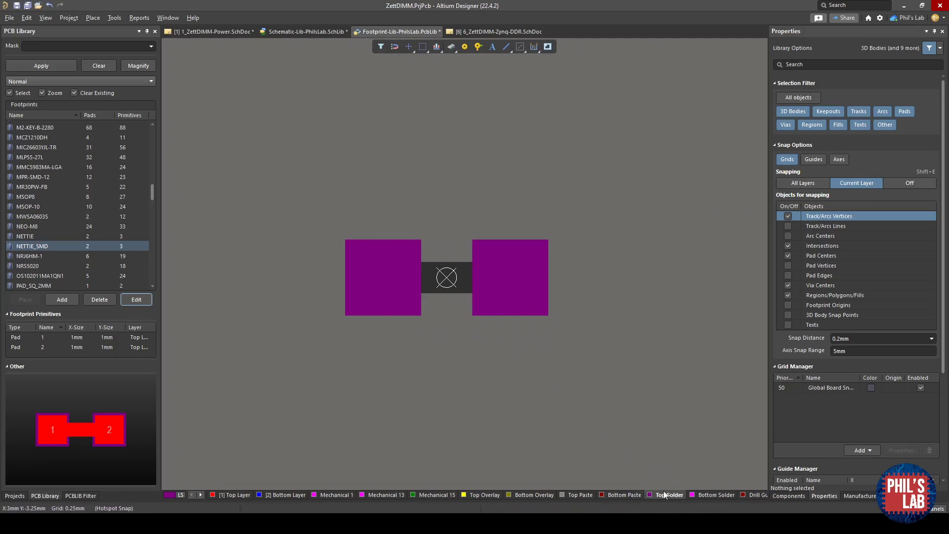
click(381, 287)
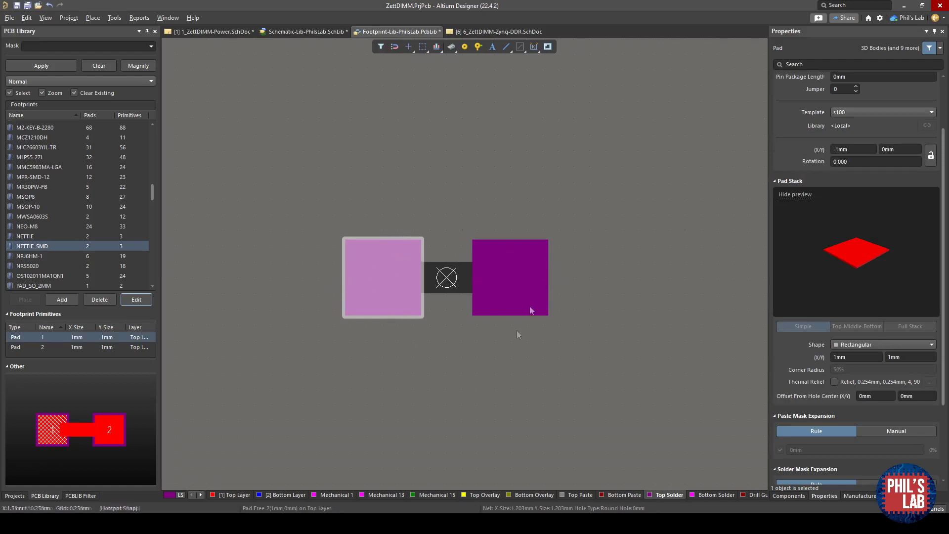
click(515, 364)
click(230, 493)
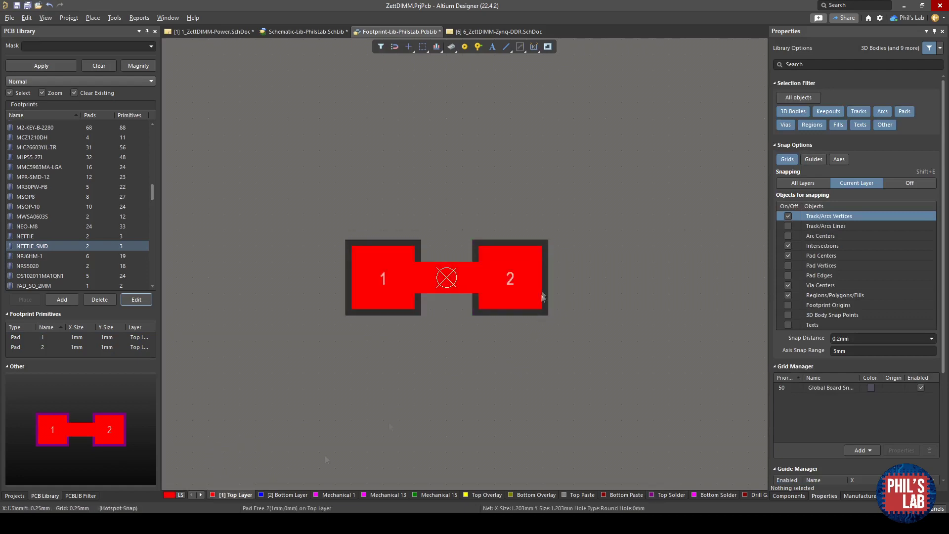
click(498, 276)
shift+click(407, 250)
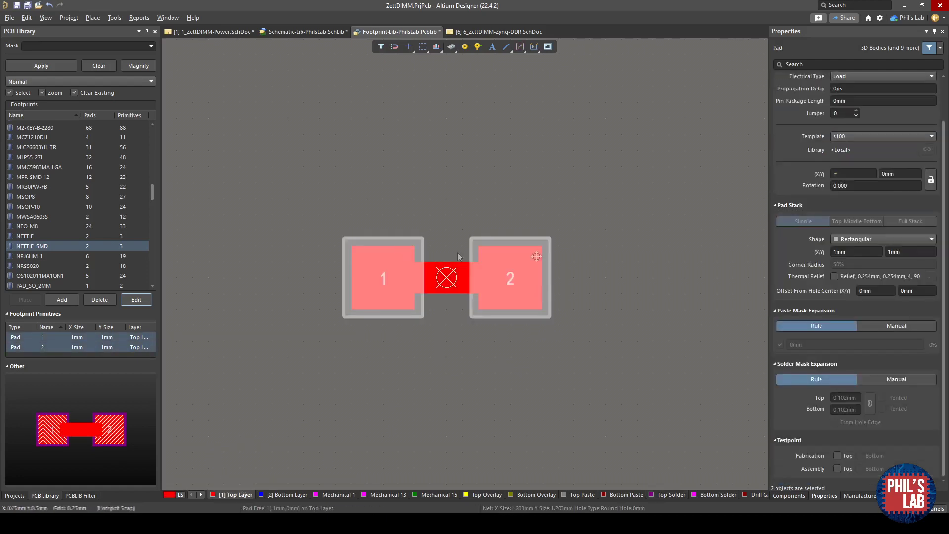
click(885, 381)
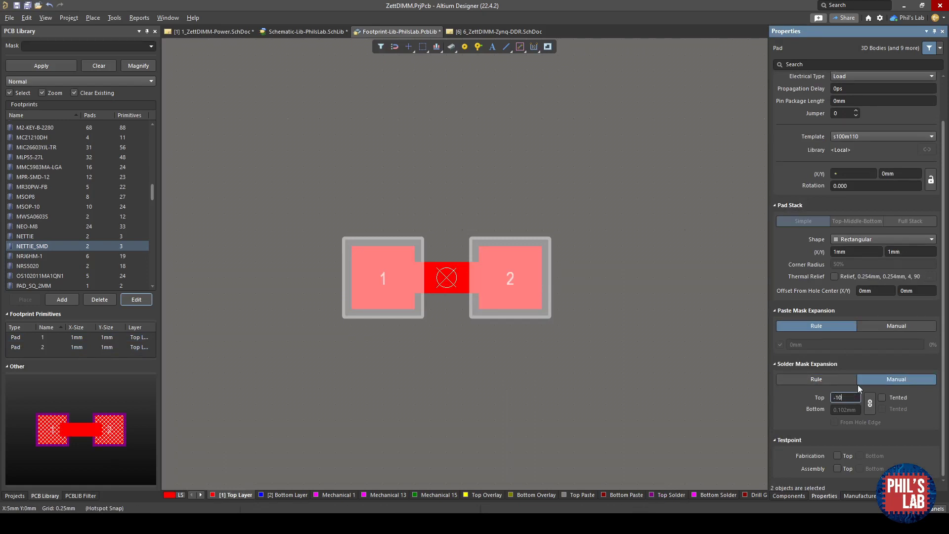
key(Return)
click(732, 379)
click(663, 494)
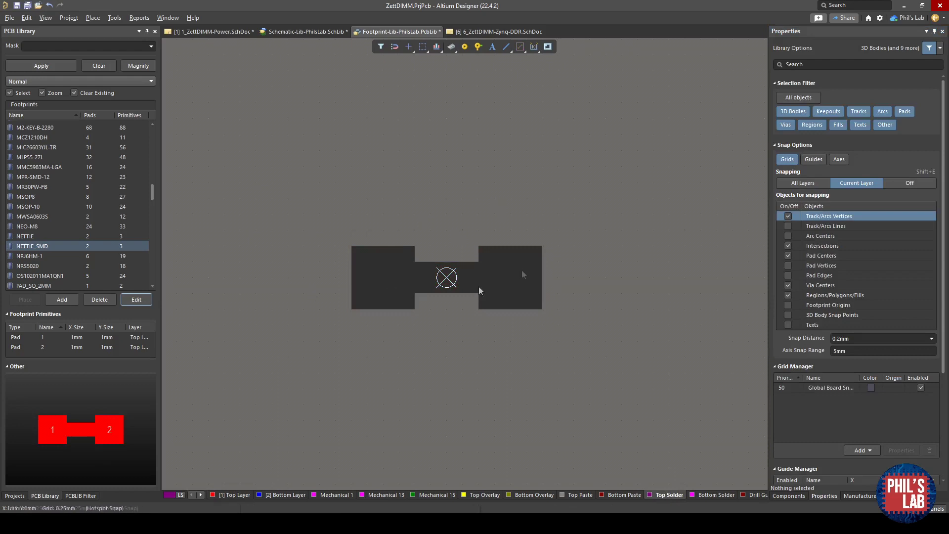
click(245, 493)
- In the schematic library, add a Footprint model to NetTie_SMD and link it to NETTIE_SMD
ctrl+scroll(366, 325, down, 1)
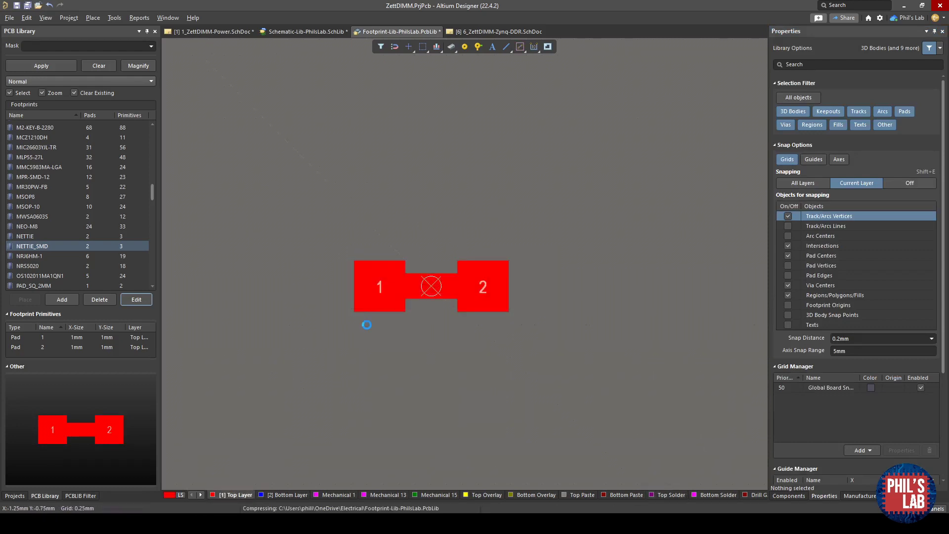
click(311, 33)
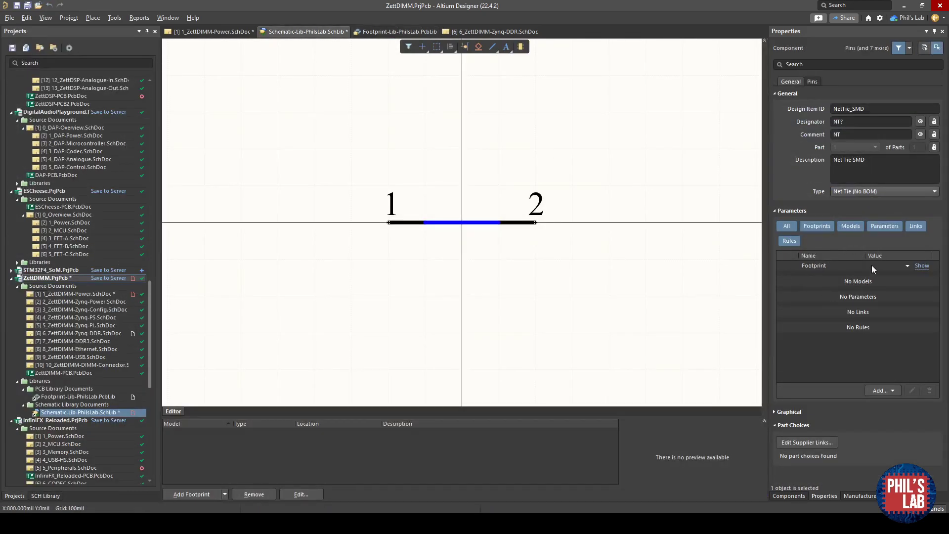
click(893, 390)
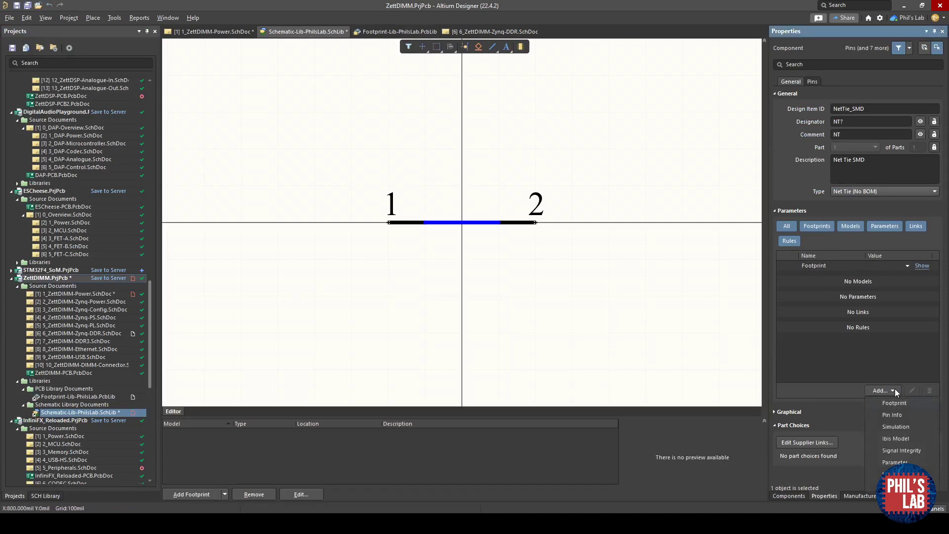
click(889, 402)
drag(498, 141, 498, 275)
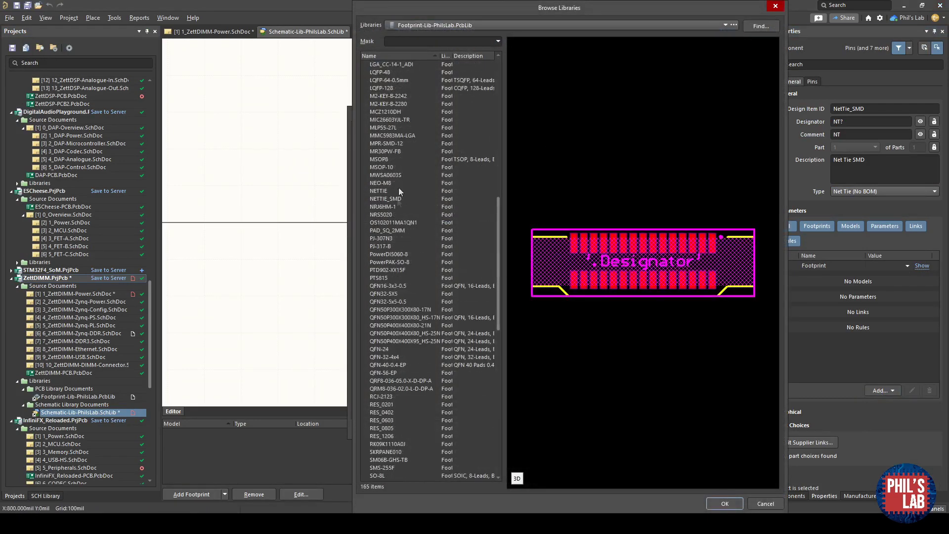
click(398, 199)
click(723, 503)
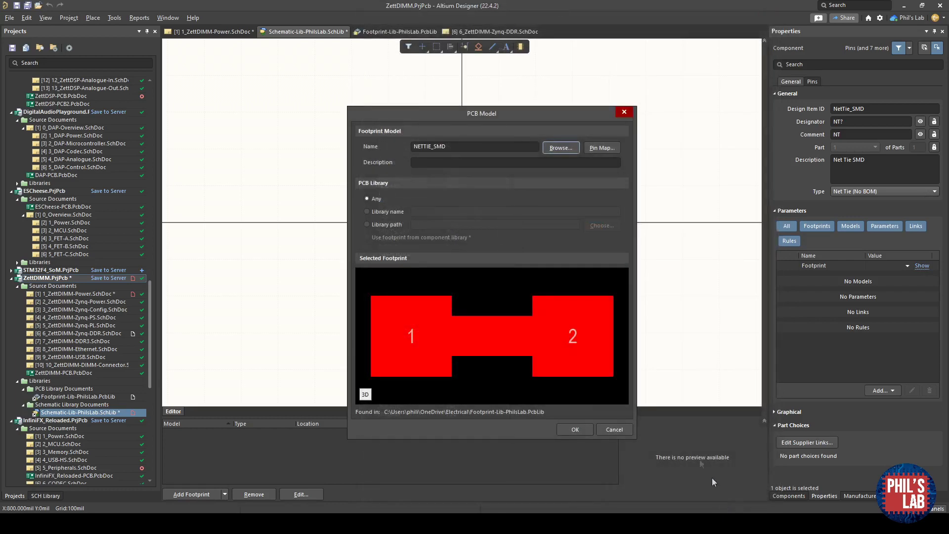
click(575, 429)
ctrl+scroll(567, 265, down, 1)
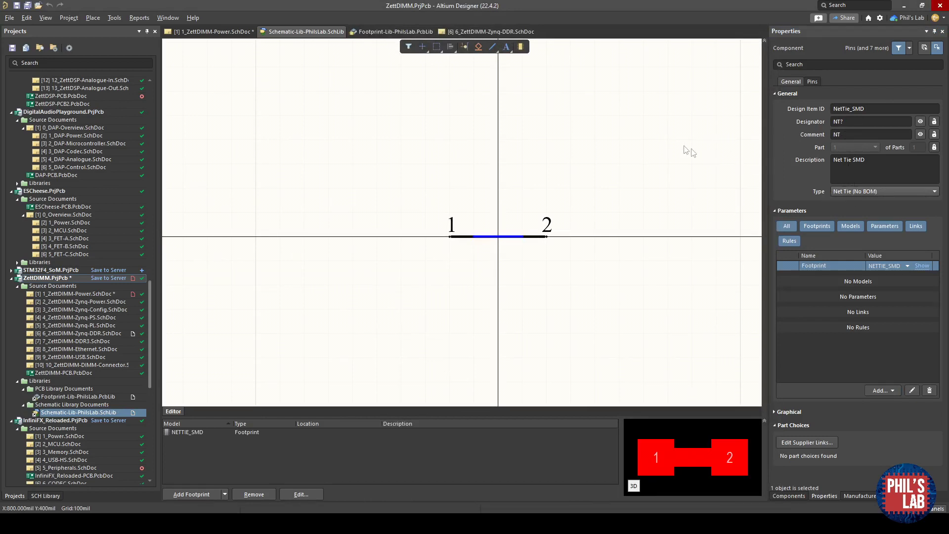
- Place NetTie_SMD from Schematic-Lib-PhilsLab.SchLib on the 1_ZettDIMM-Power.SchDoc sheet
click(217, 32)
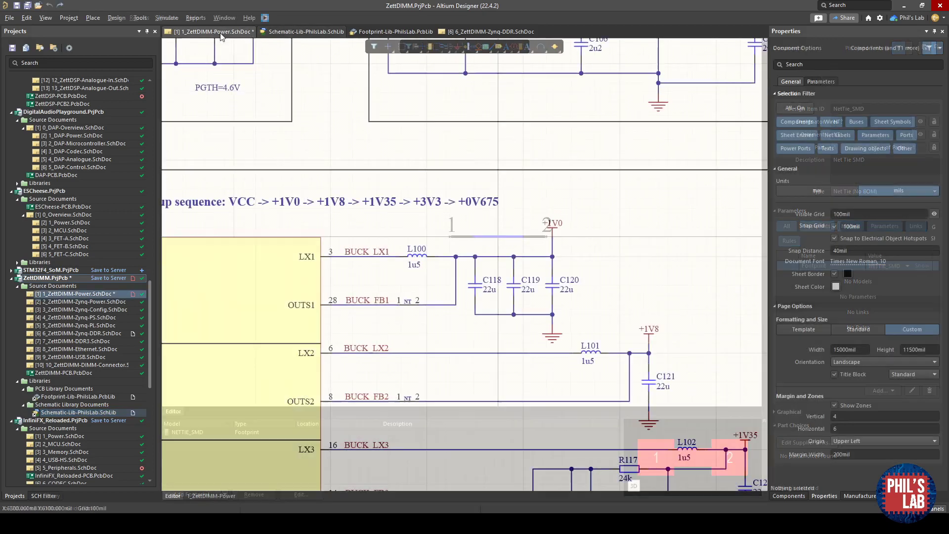
click(790, 496)
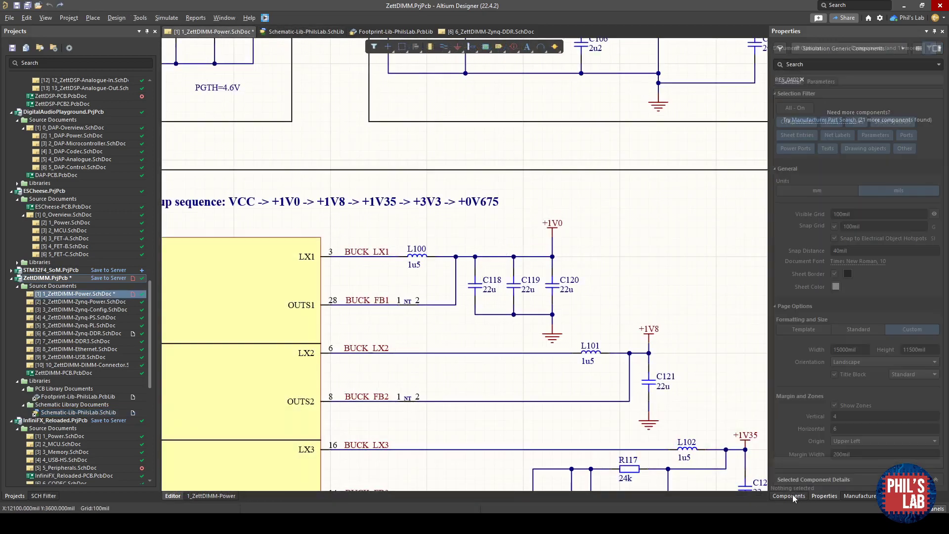
click(821, 48)
click(824, 84)
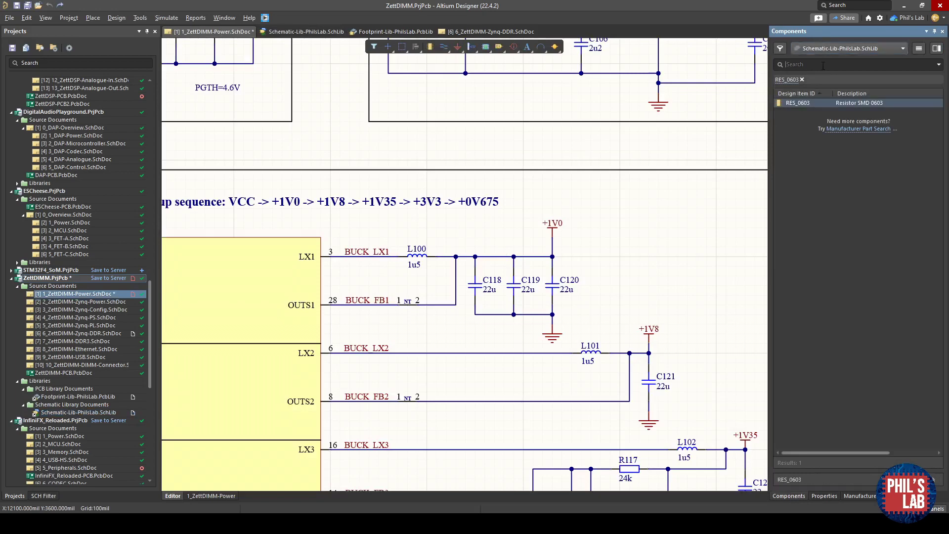
drag(801, 152, 678, 225)
ctrl+scroll(688, 235, up, 2)
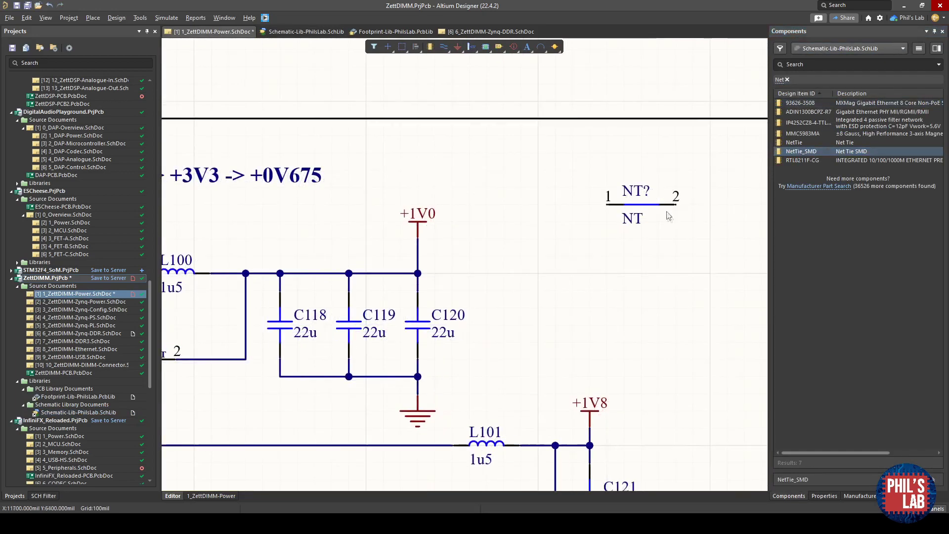
- Hide the placed net tie's designator, then box-select the net tie
click(635, 207)
click(633, 245)
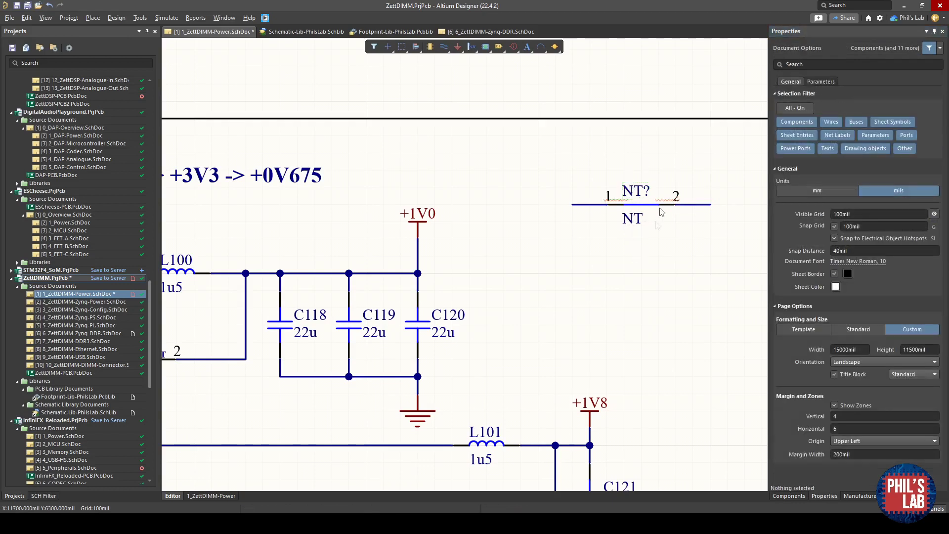
click(633, 205)
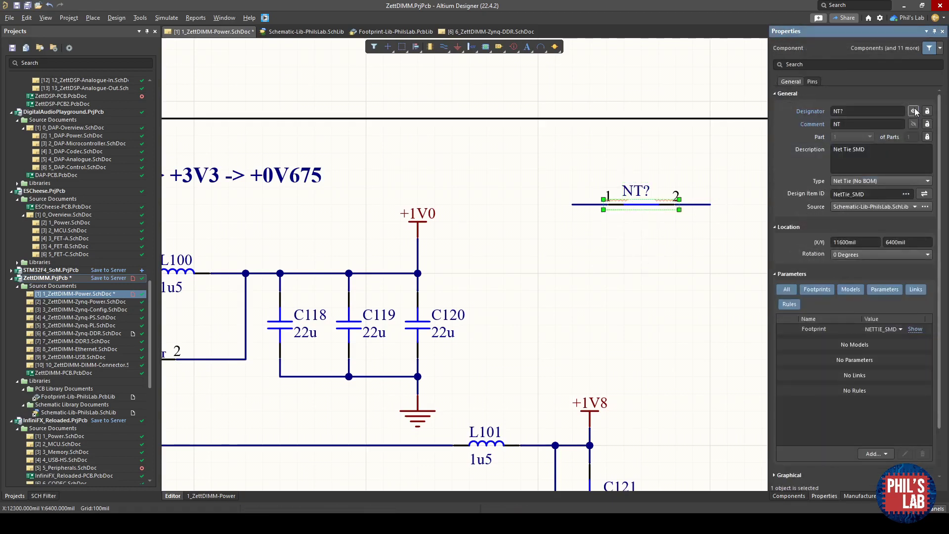
click(914, 111)
click(589, 221)
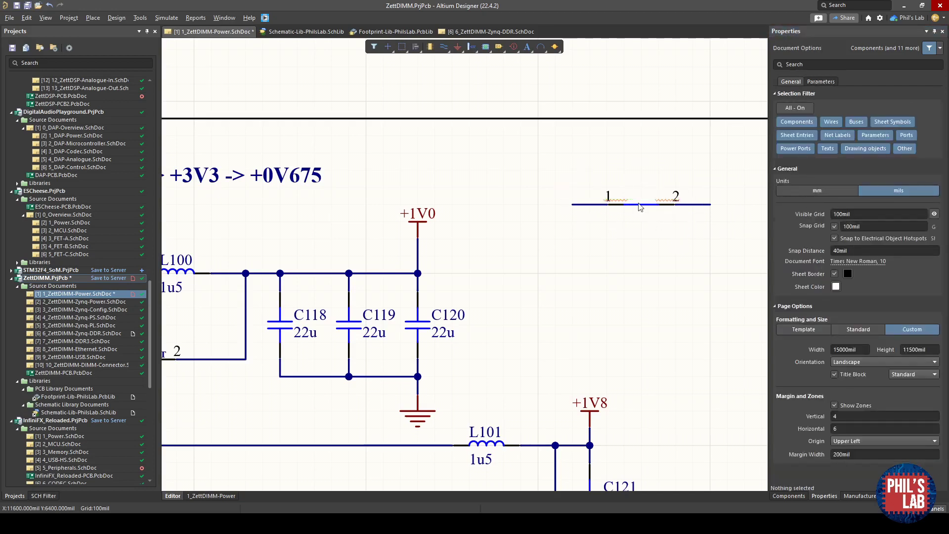
ctrl+scroll(641, 207, up, 2)
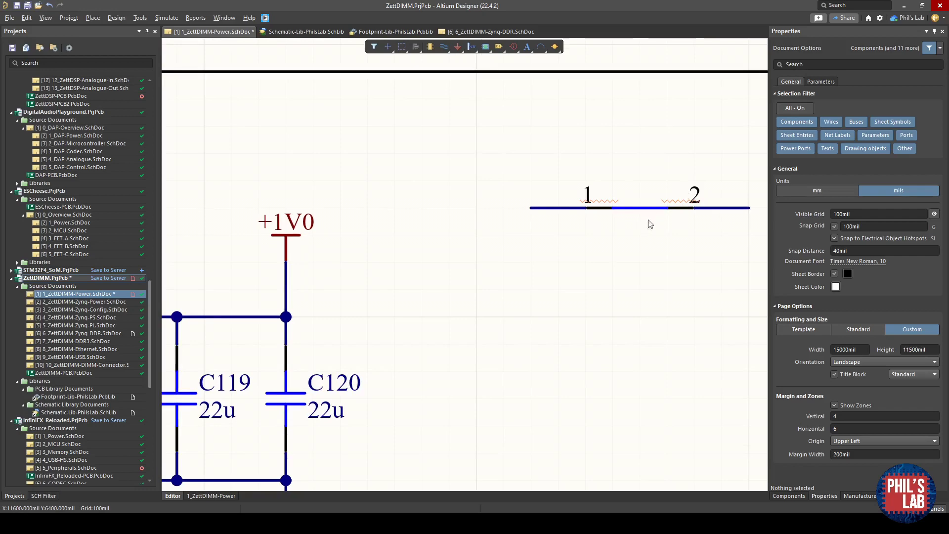
ctrl+scroll(650, 224, down, 2)
drag(694, 240, 574, 197)
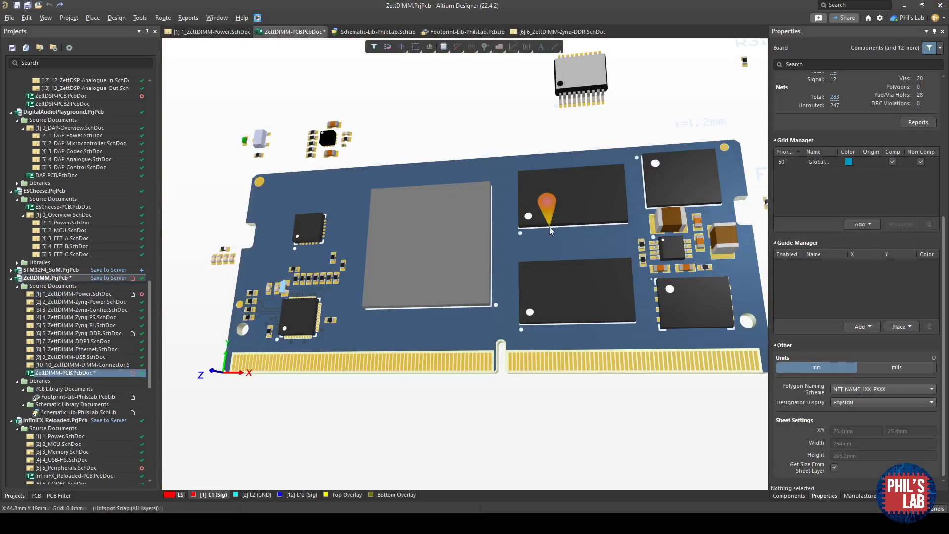
right_drag(619, 212, 556, 214)
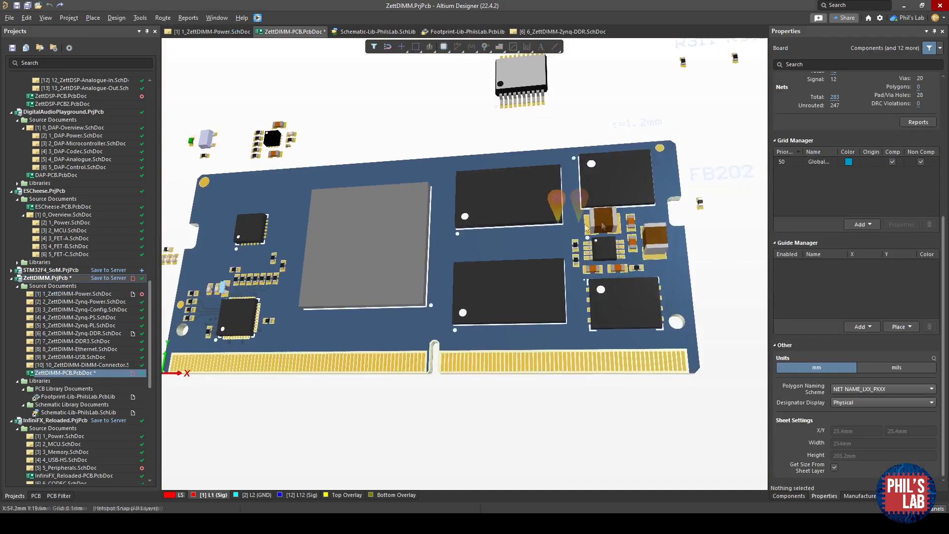
right_drag(369, 238, 463, 254)
shift+right_drag(388, 250, 354, 228)
ctrl+scroll(354, 229, up, 3)
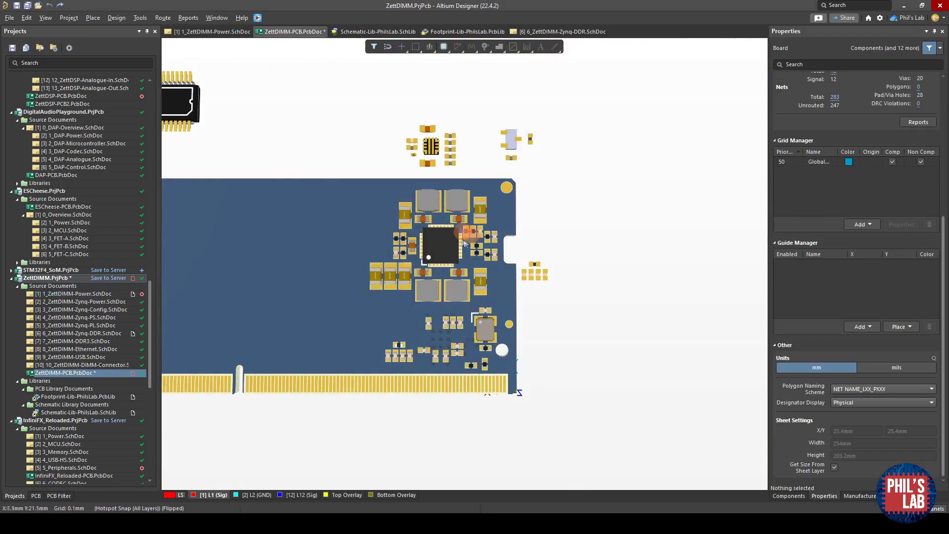
ctrl+scroll(431, 239, up, 1)
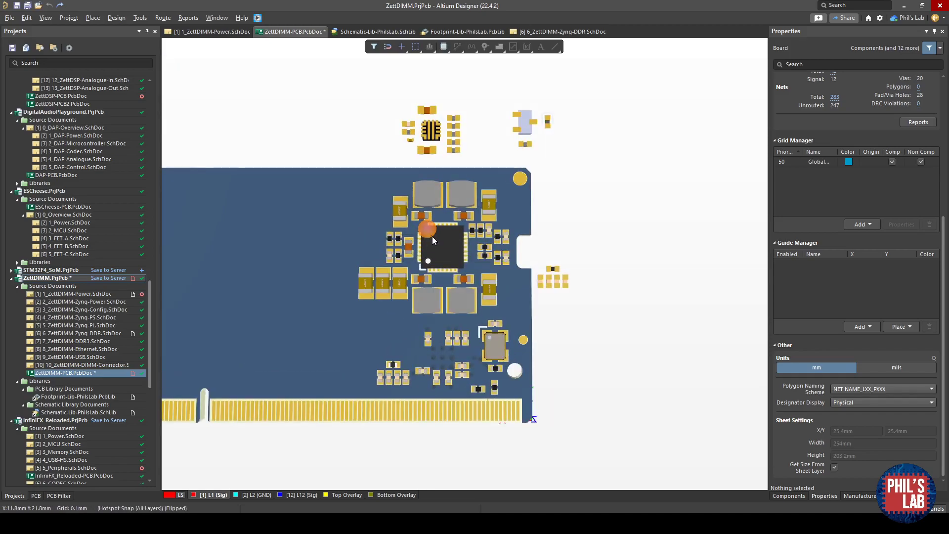
right_drag(430, 233, 411, 252)
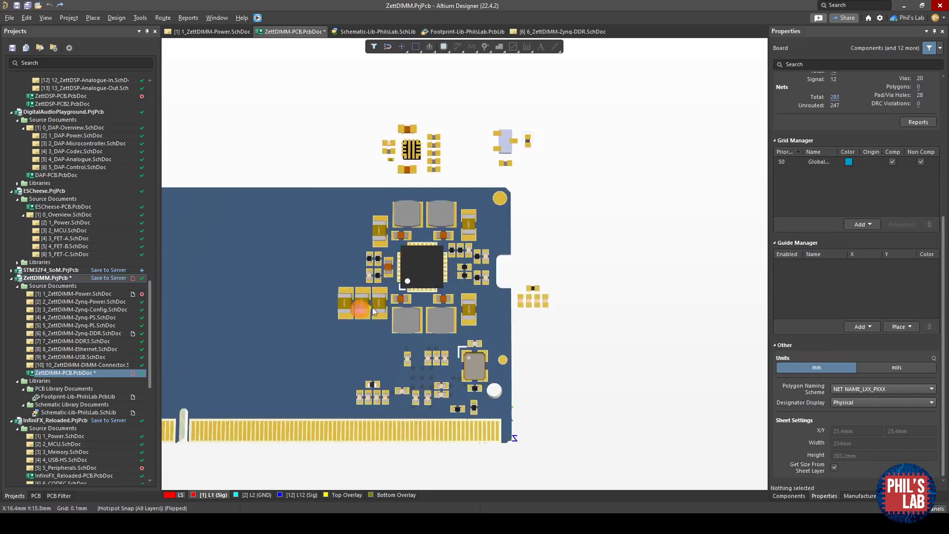
key(2)
- Zoom and pan the 2D board to U102's pad 28 BUCK_FB1 and the NT101 footprint
ctrl+scroll(372, 307, up, 5)
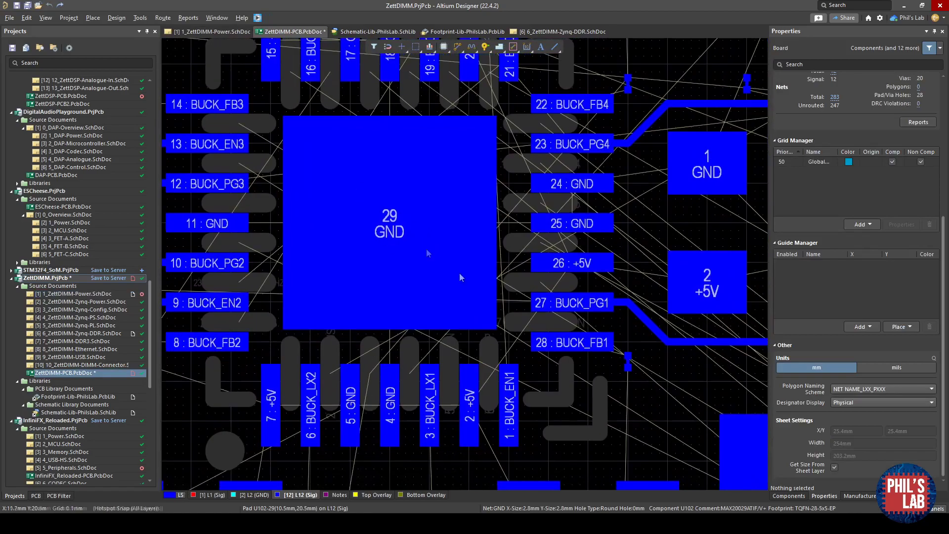
right_drag(460, 275, 365, 218)
ctrl+scroll(490, 279, up, 2)
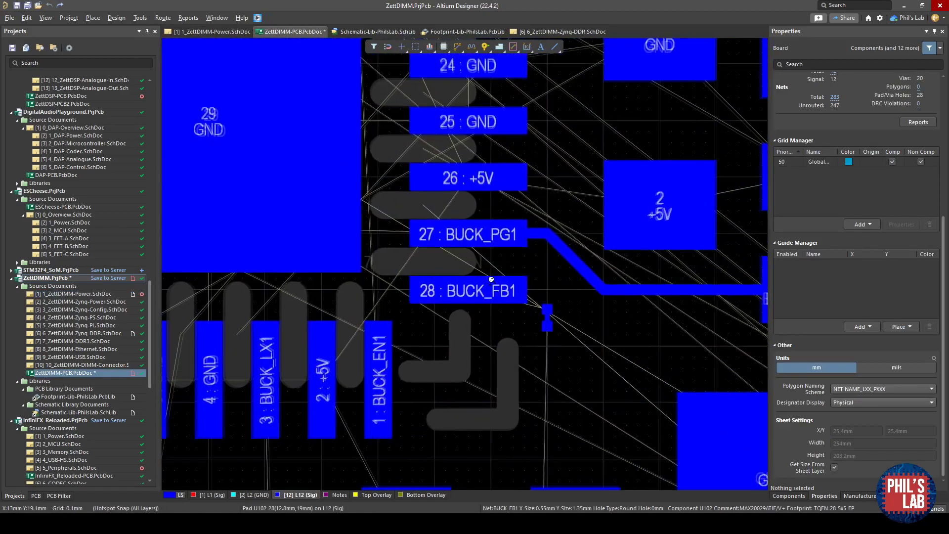
ctrl+scroll(491, 280, up, 2)
right_drag(491, 283, 419, 233)
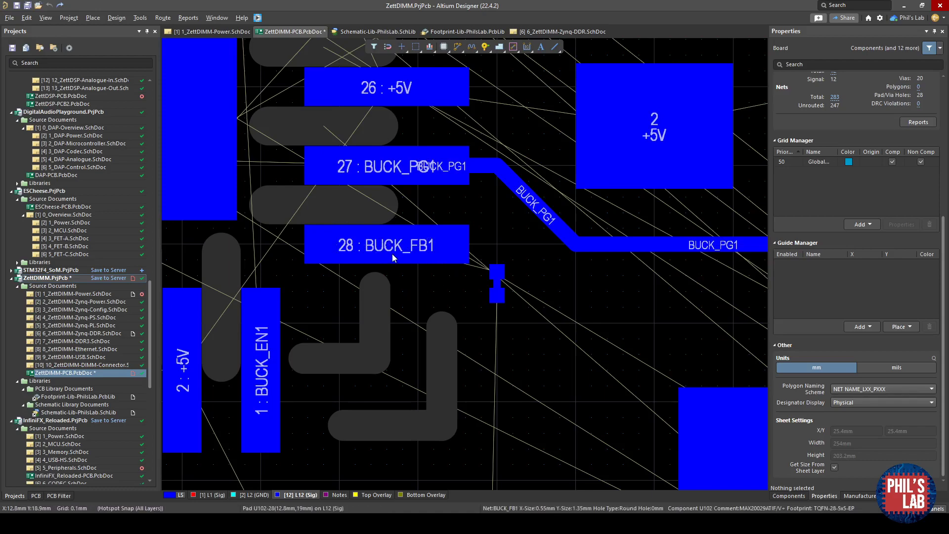
scroll(401, 270, down, 4)
ctrl+scroll(421, 261, down, 2)
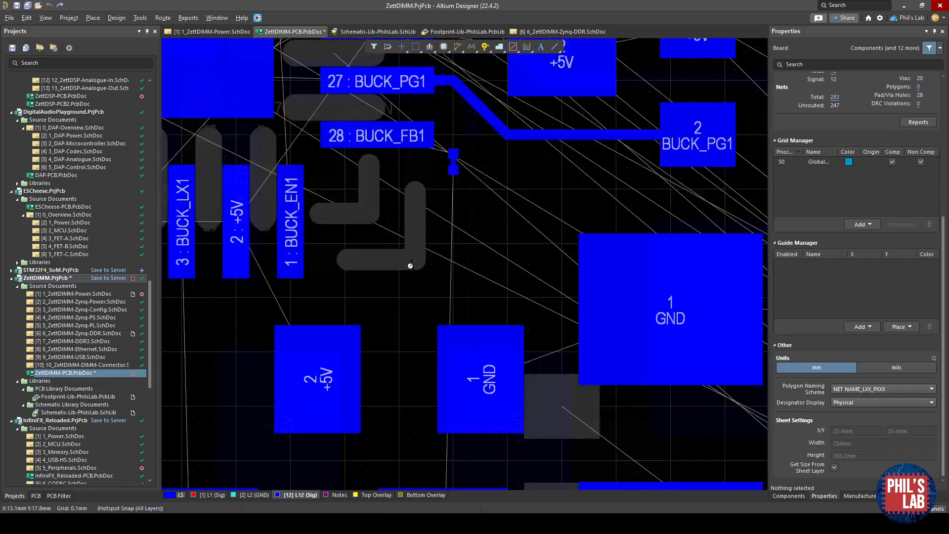
scroll(410, 266, up, 2)
ctrl+scroll(416, 179, up, 4)
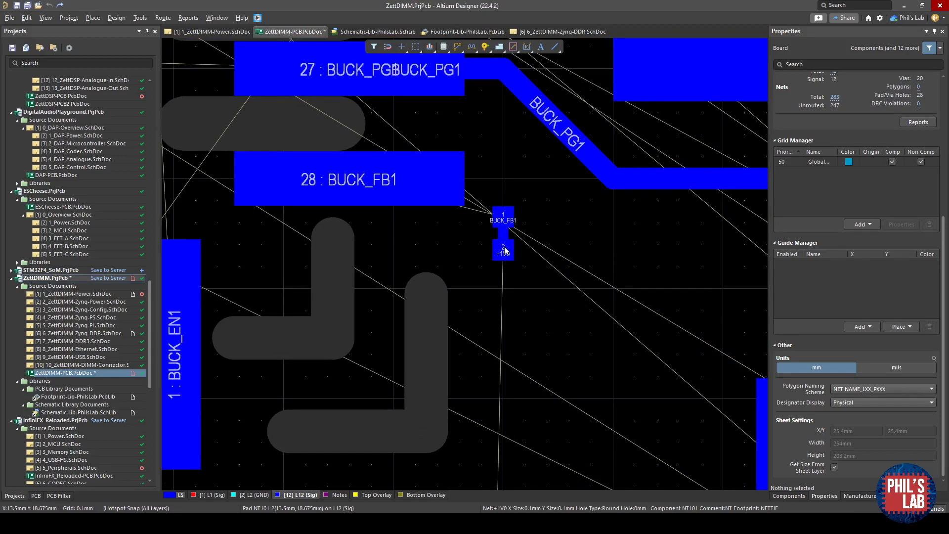
ctrl+scroll(499, 256, down, 5)
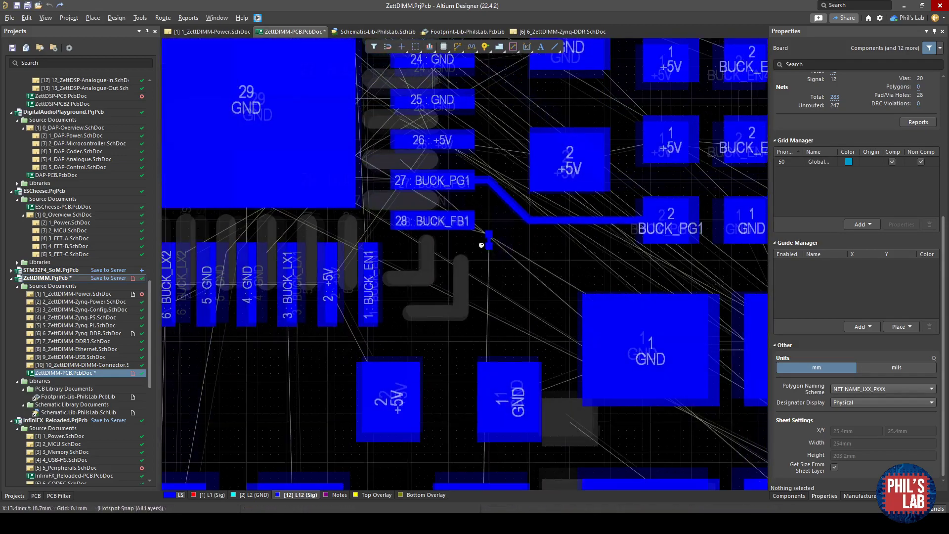
ctrl+scroll(479, 262, up, 1)
ctrl+scroll(479, 263, down, 2)
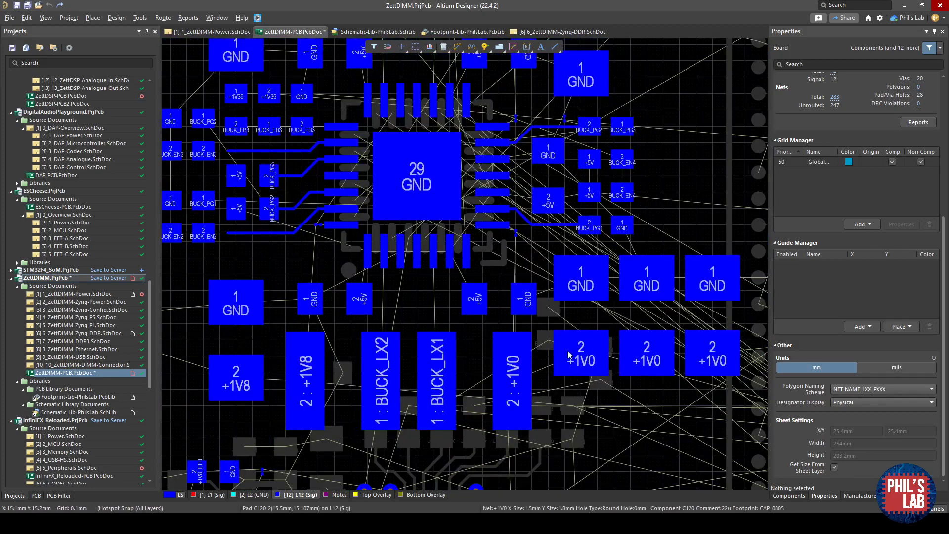
ctrl+scroll(568, 355, up, 3)
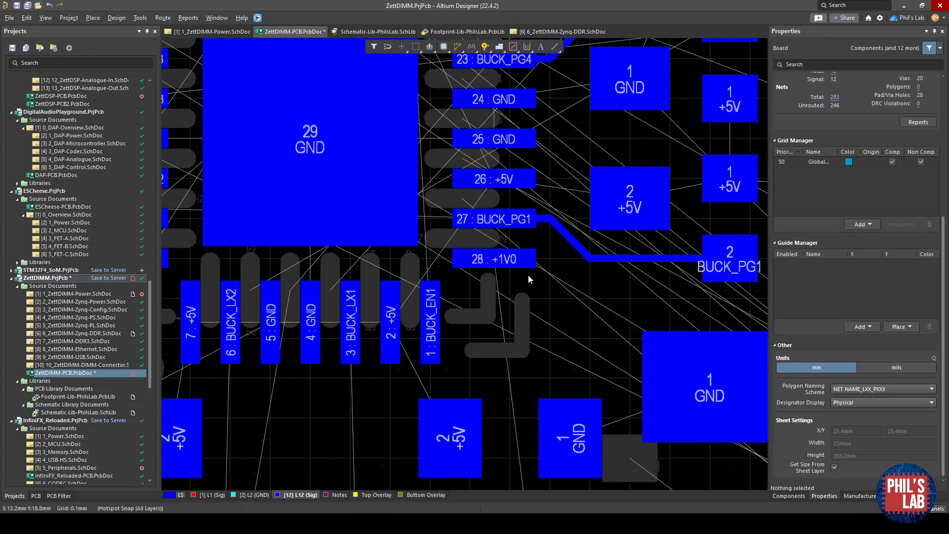
- Zoom in on pads 27/28 and the net tie, then start Interactive Routing with Ctrl+W
ctrl+scroll(548, 289, up, 2)
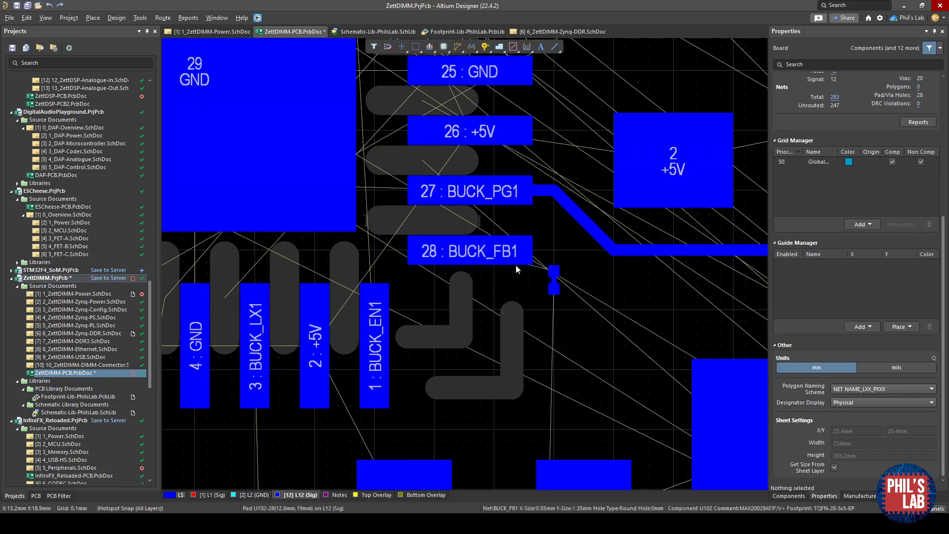
ctrl+scroll(542, 274, up, 1)
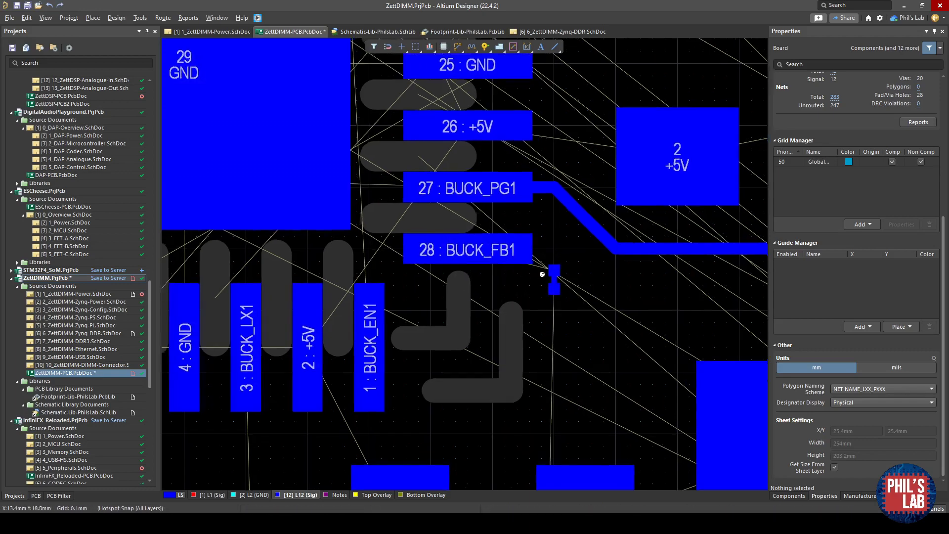
ctrl+scroll(542, 274, up, 1)
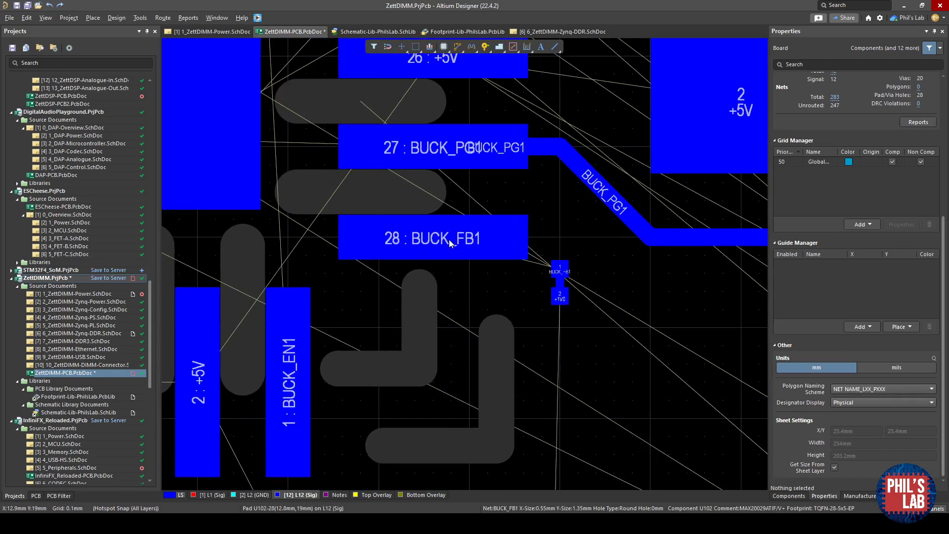
ctrl+scroll(558, 280, up, 2)
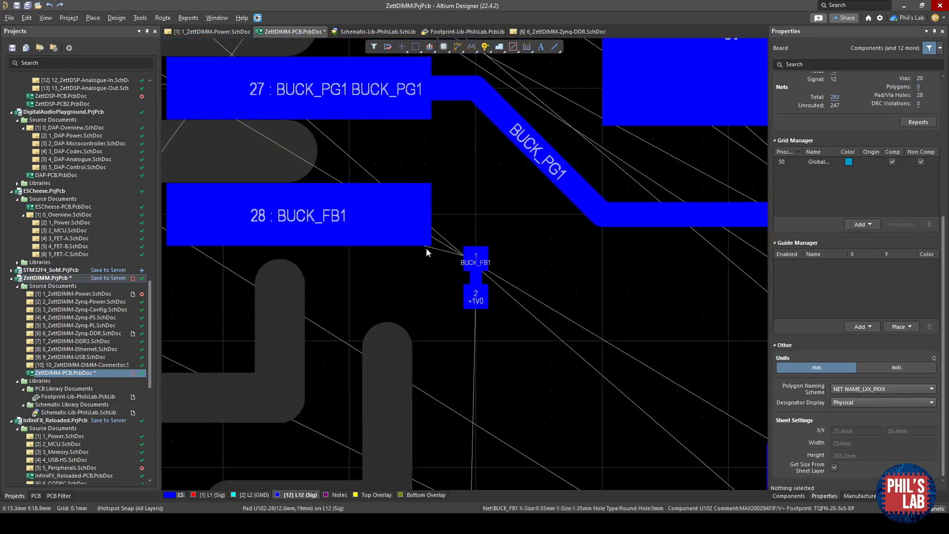
key(ctrl+w)
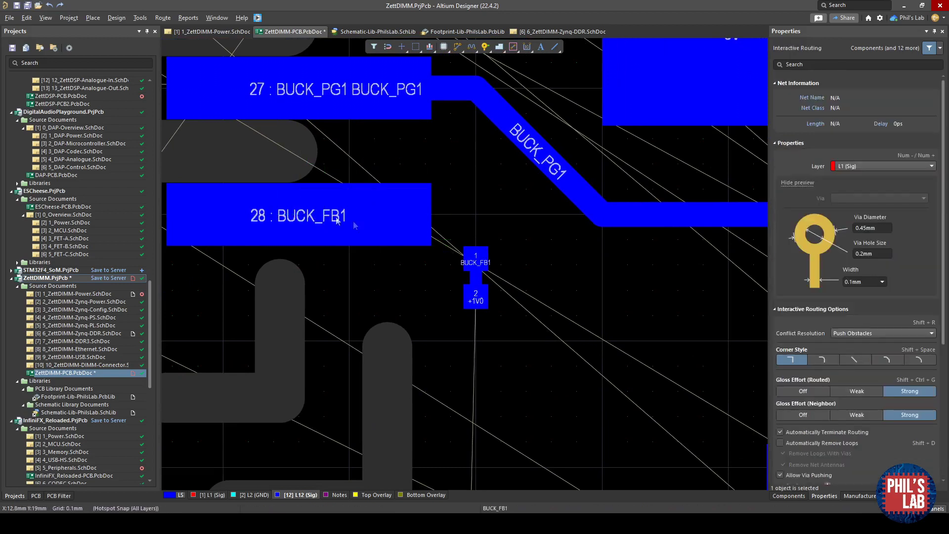
- Route a BUCK_FB1 track from pad 28 to NT101 pad 1, with conflict resolution set to Ignore Obstacles
click(351, 220)
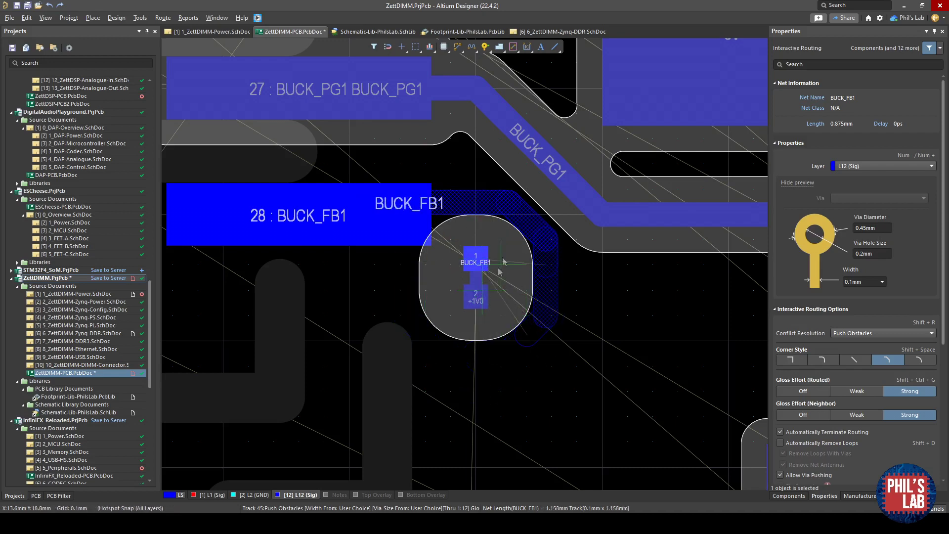
key(Escape)
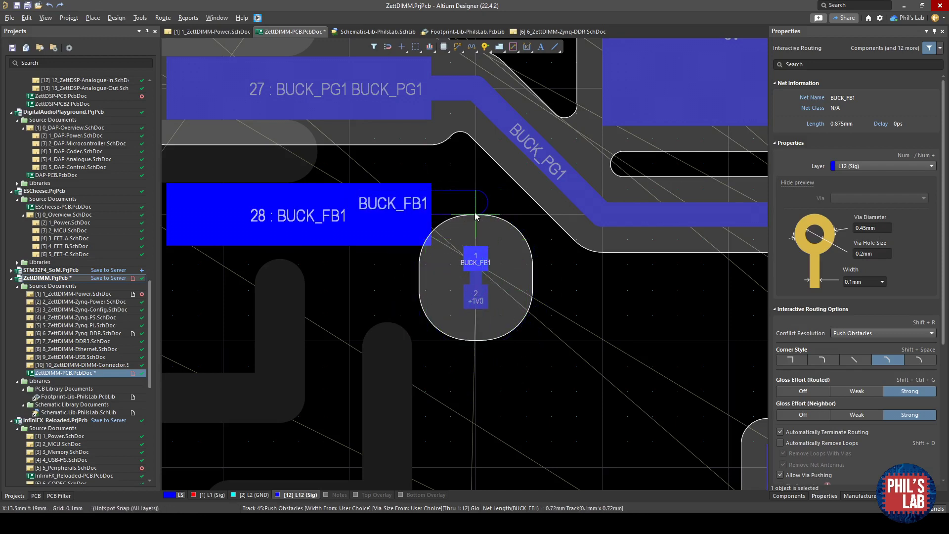
key(Tab)
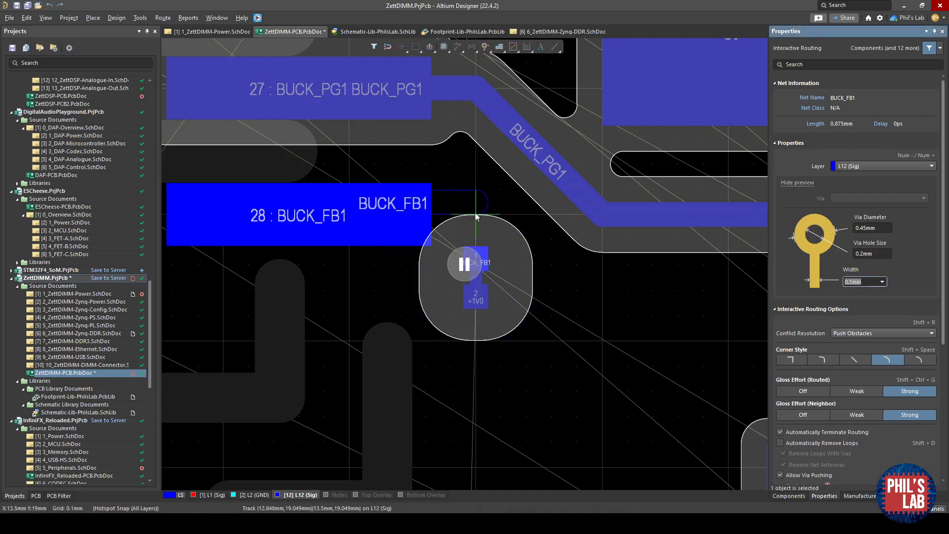
click(871, 334)
click(861, 345)
click(464, 263)
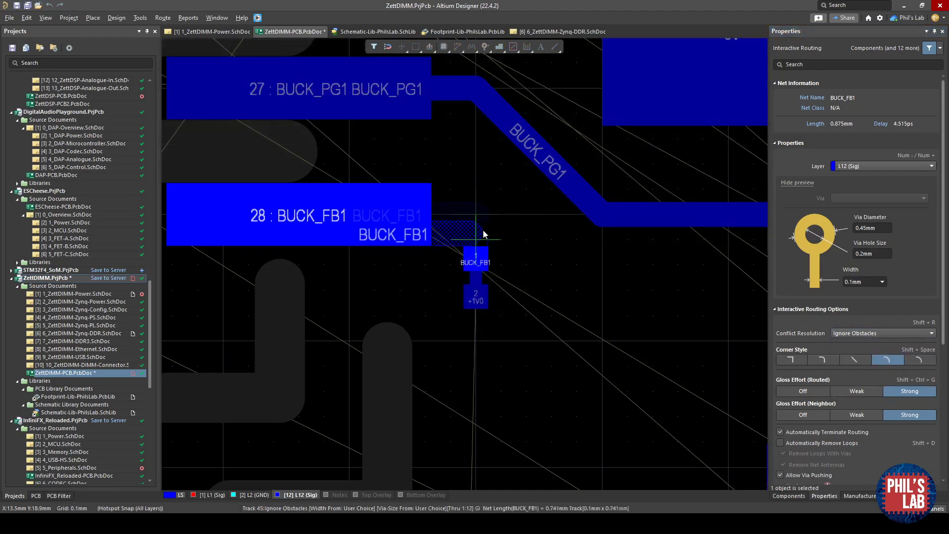
click(476, 254)
- Route a +1V0 track downward from the net tie's pad 2
click(476, 296)
click(479, 430)
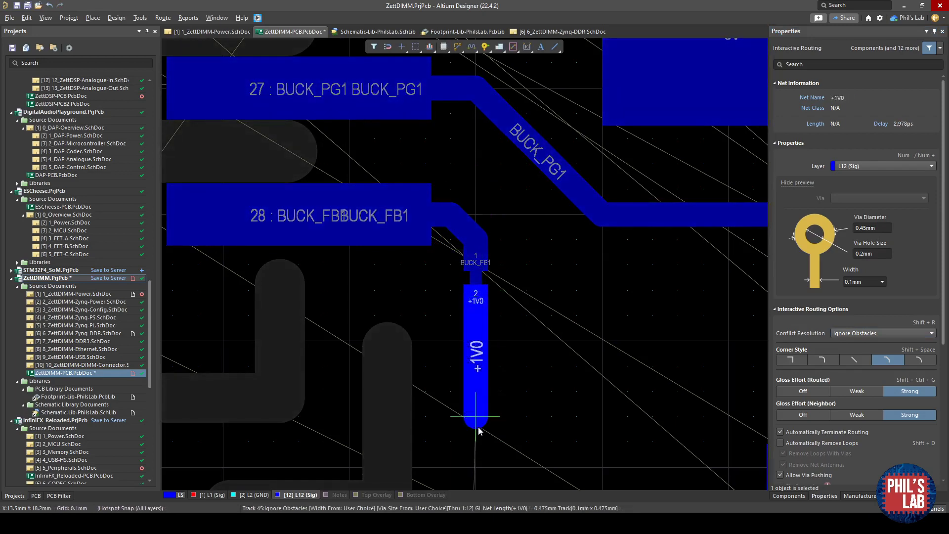
key(Escape)
key(Escape)
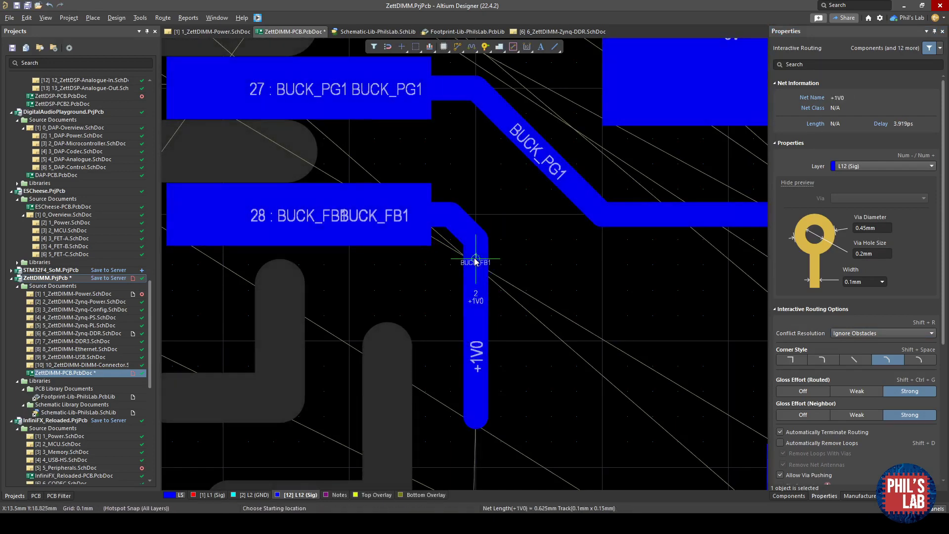
ctrl+scroll(475, 260, up, 3)
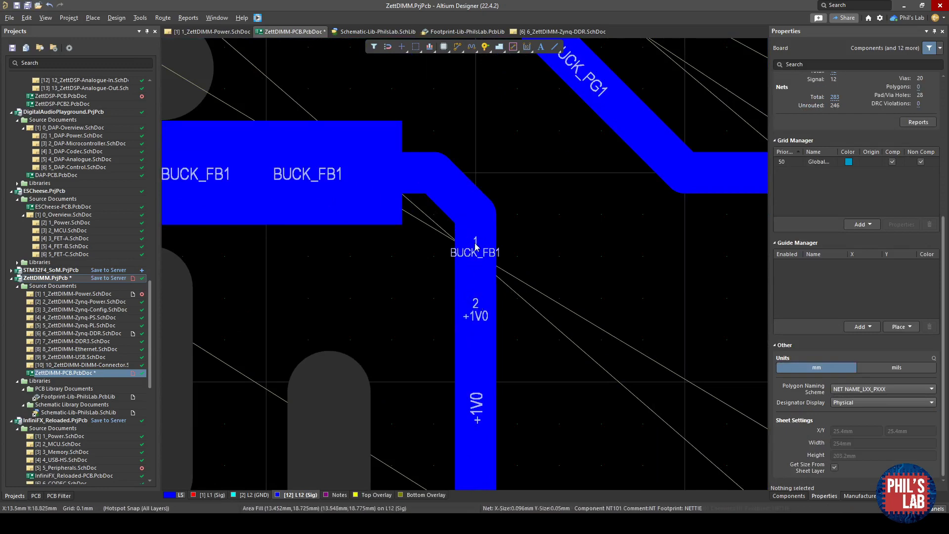
- Zoom out to check the new tracks, then go back to the 1_ZettDIMM-Power.SchDoc schematic
ctrl+scroll(457, 187, down, 4)
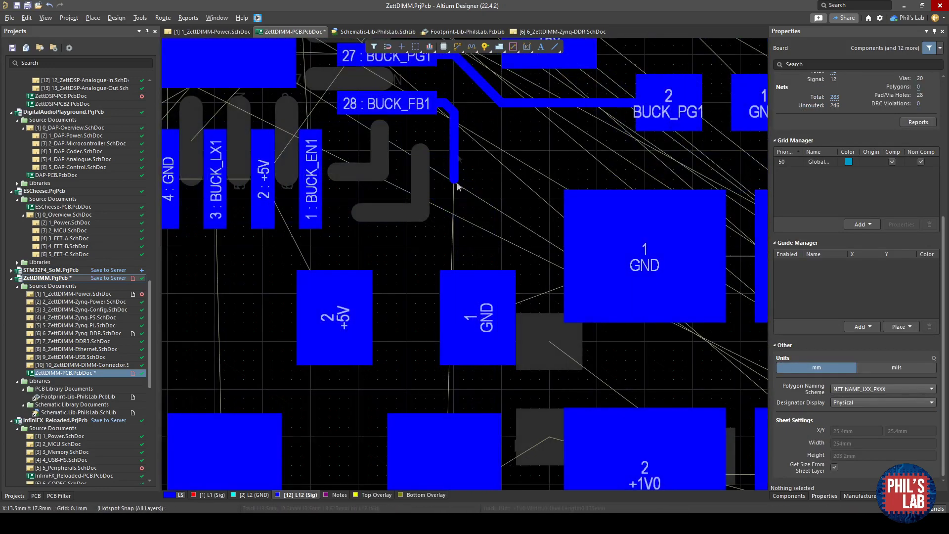
scroll(466, 205, up, 3)
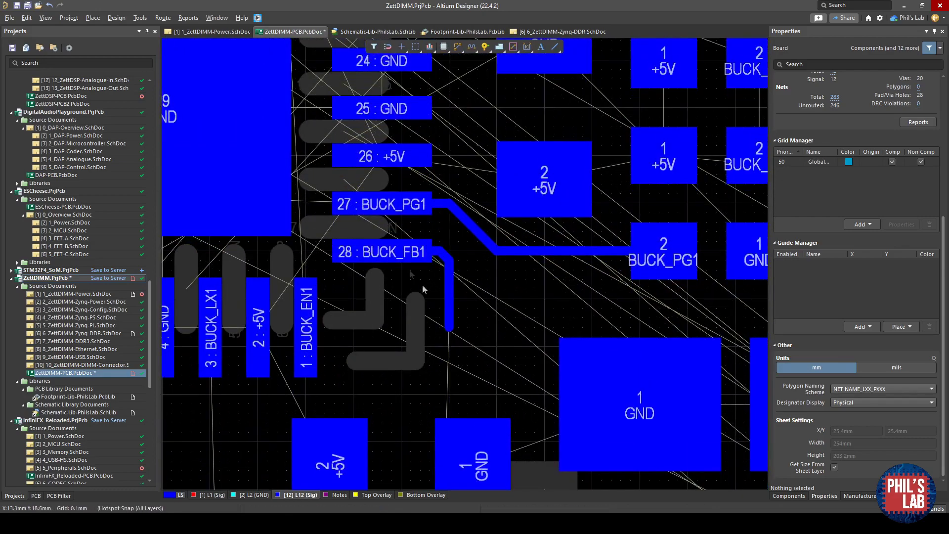
ctrl+scroll(422, 284, up, 3)
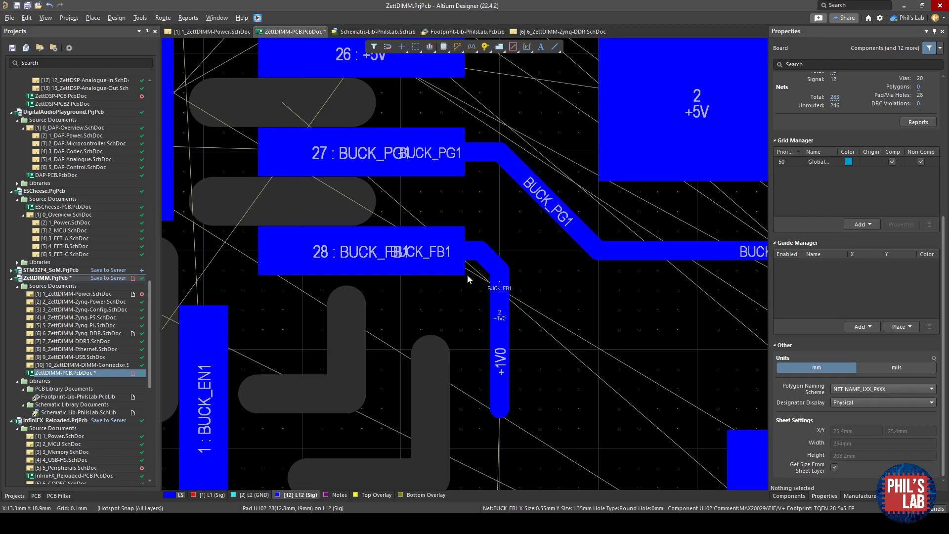
click(213, 31)
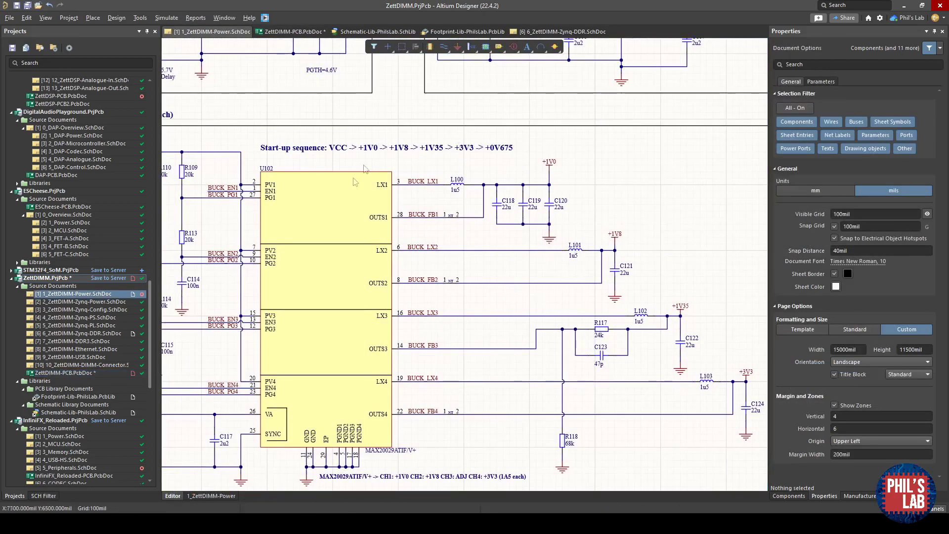